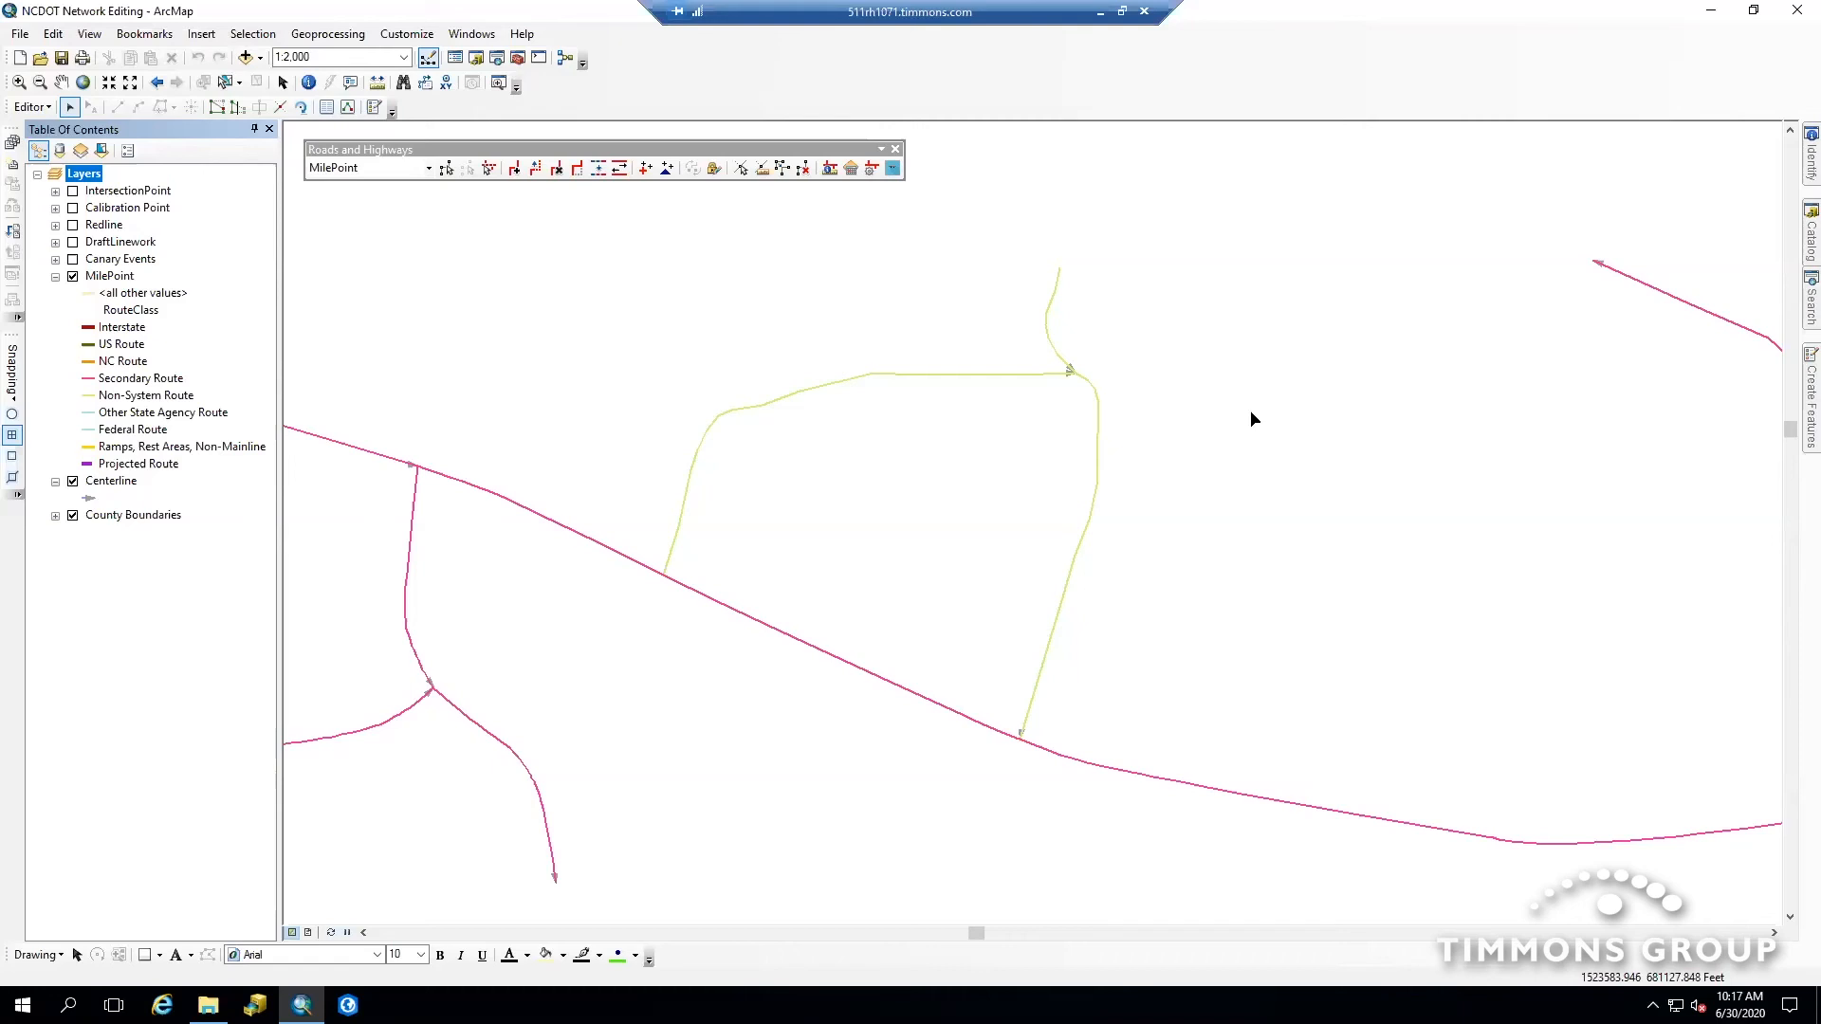
# Make MilePoint the only selectable layer and select the non-system route on the east side of the loop
pyautogui.click(101, 151)
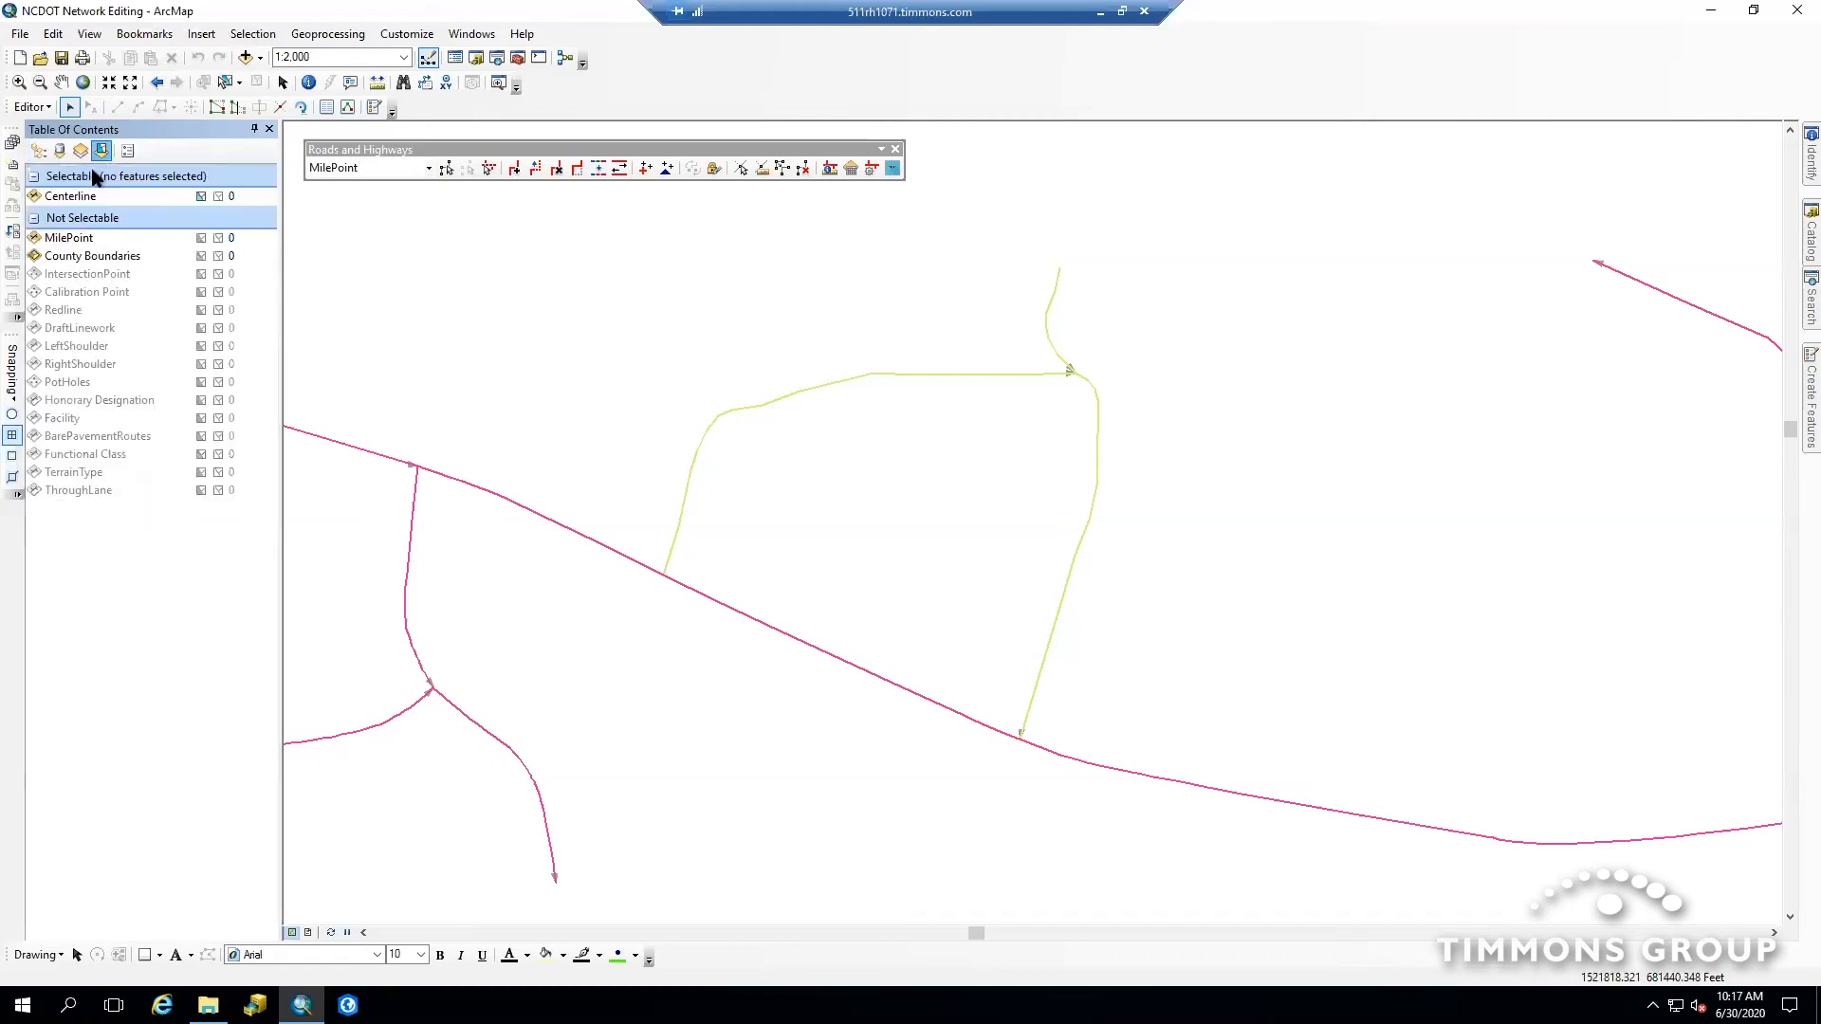
pyautogui.click(201, 238)
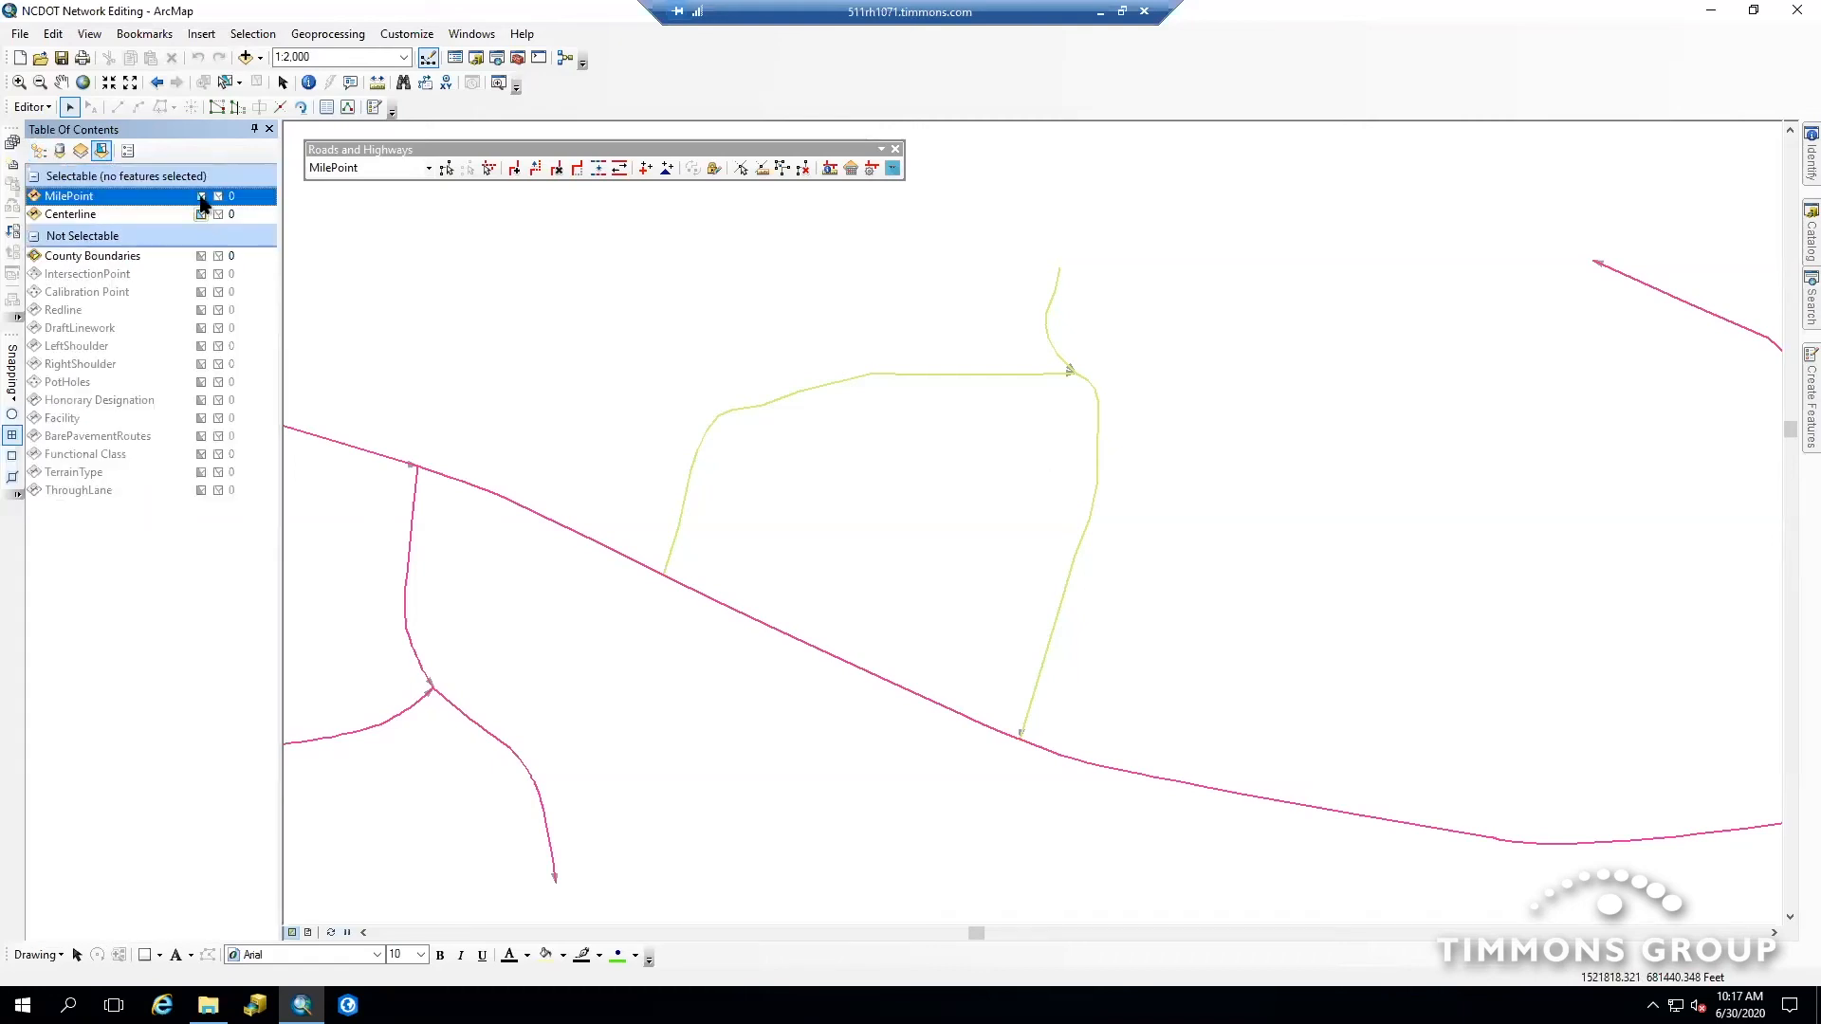
pyautogui.click(200, 215)
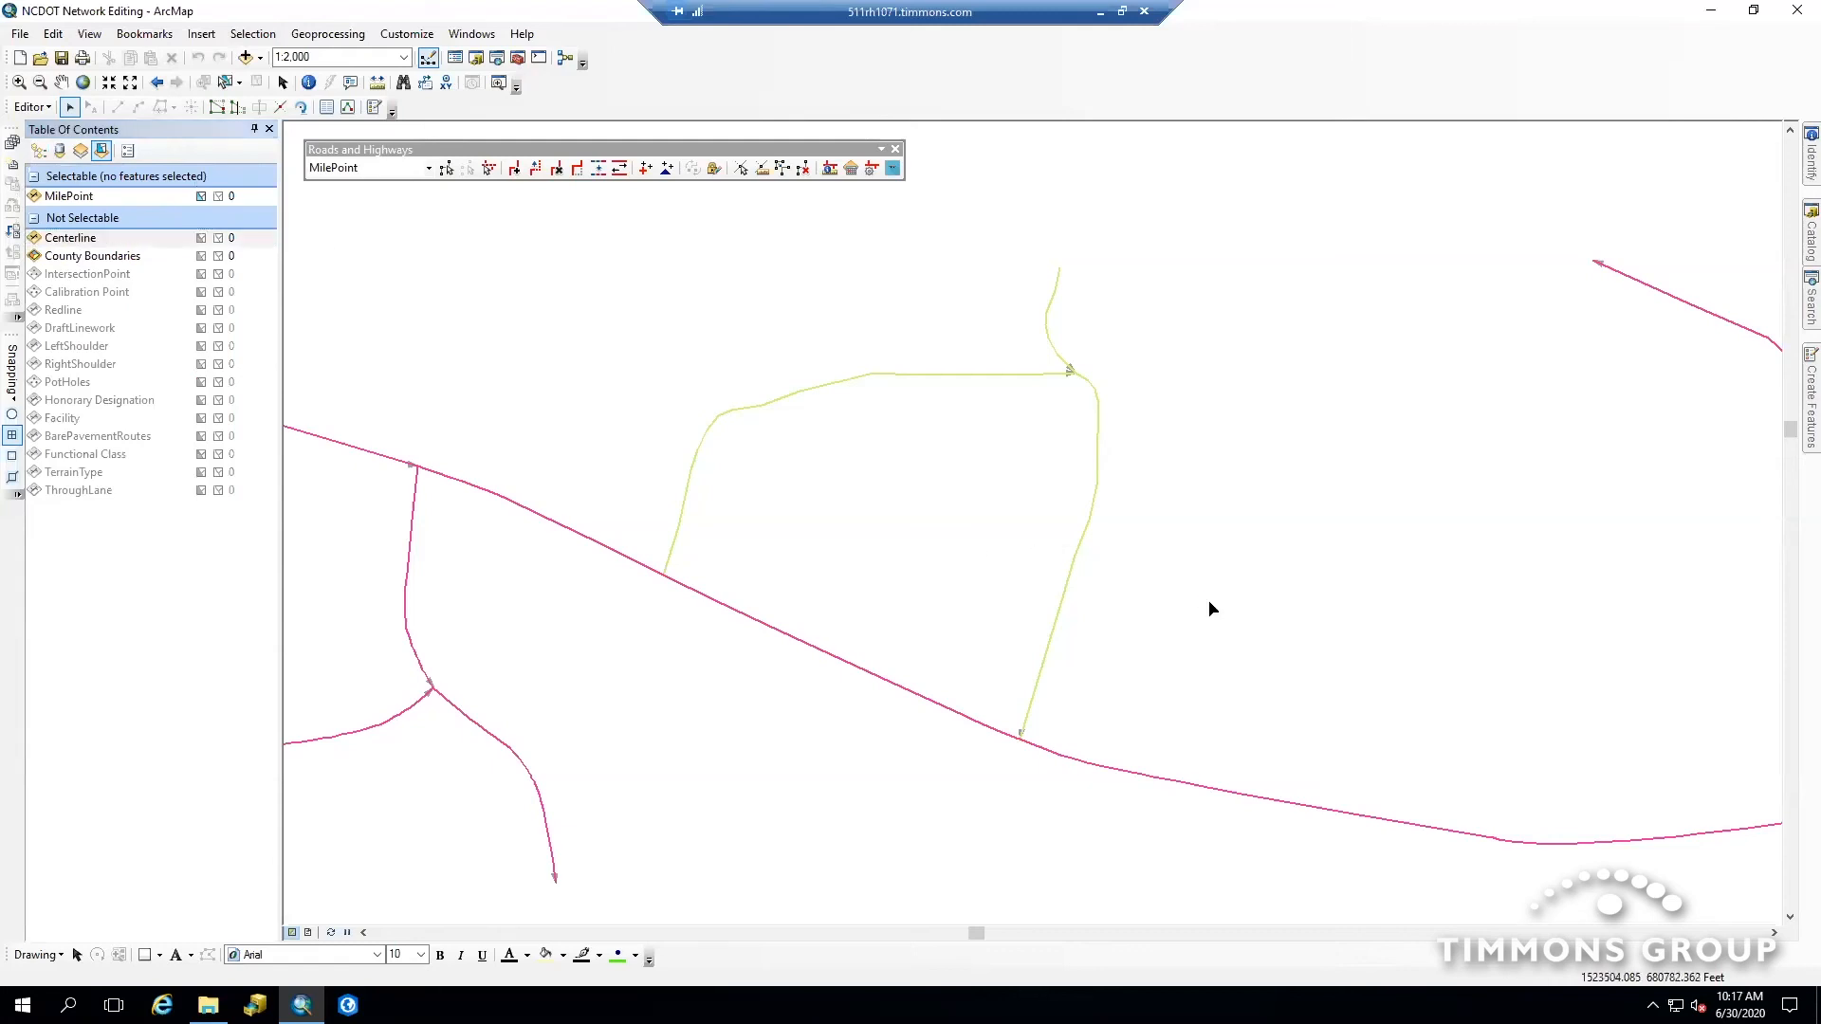
pyautogui.click(1059, 556)
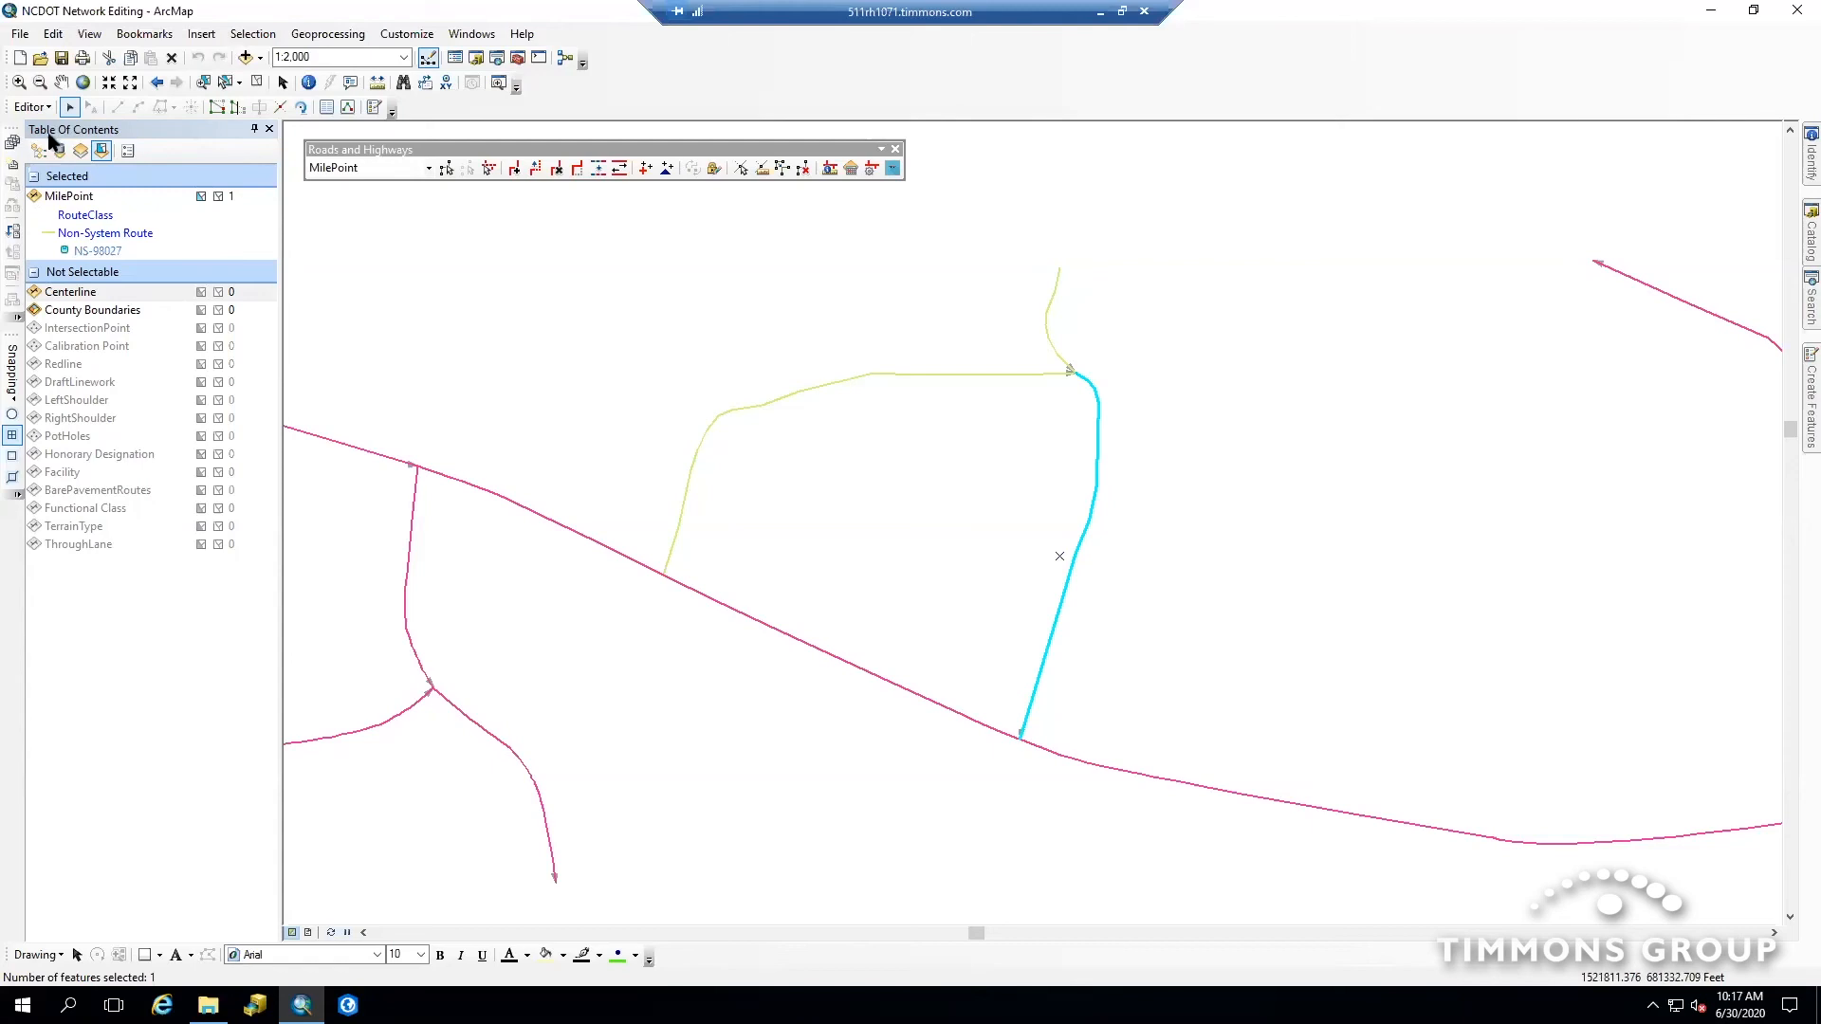
# Clear the selected feature and make Centerline the only selectable layer instead of MilePoint
pyautogui.click(256, 81)
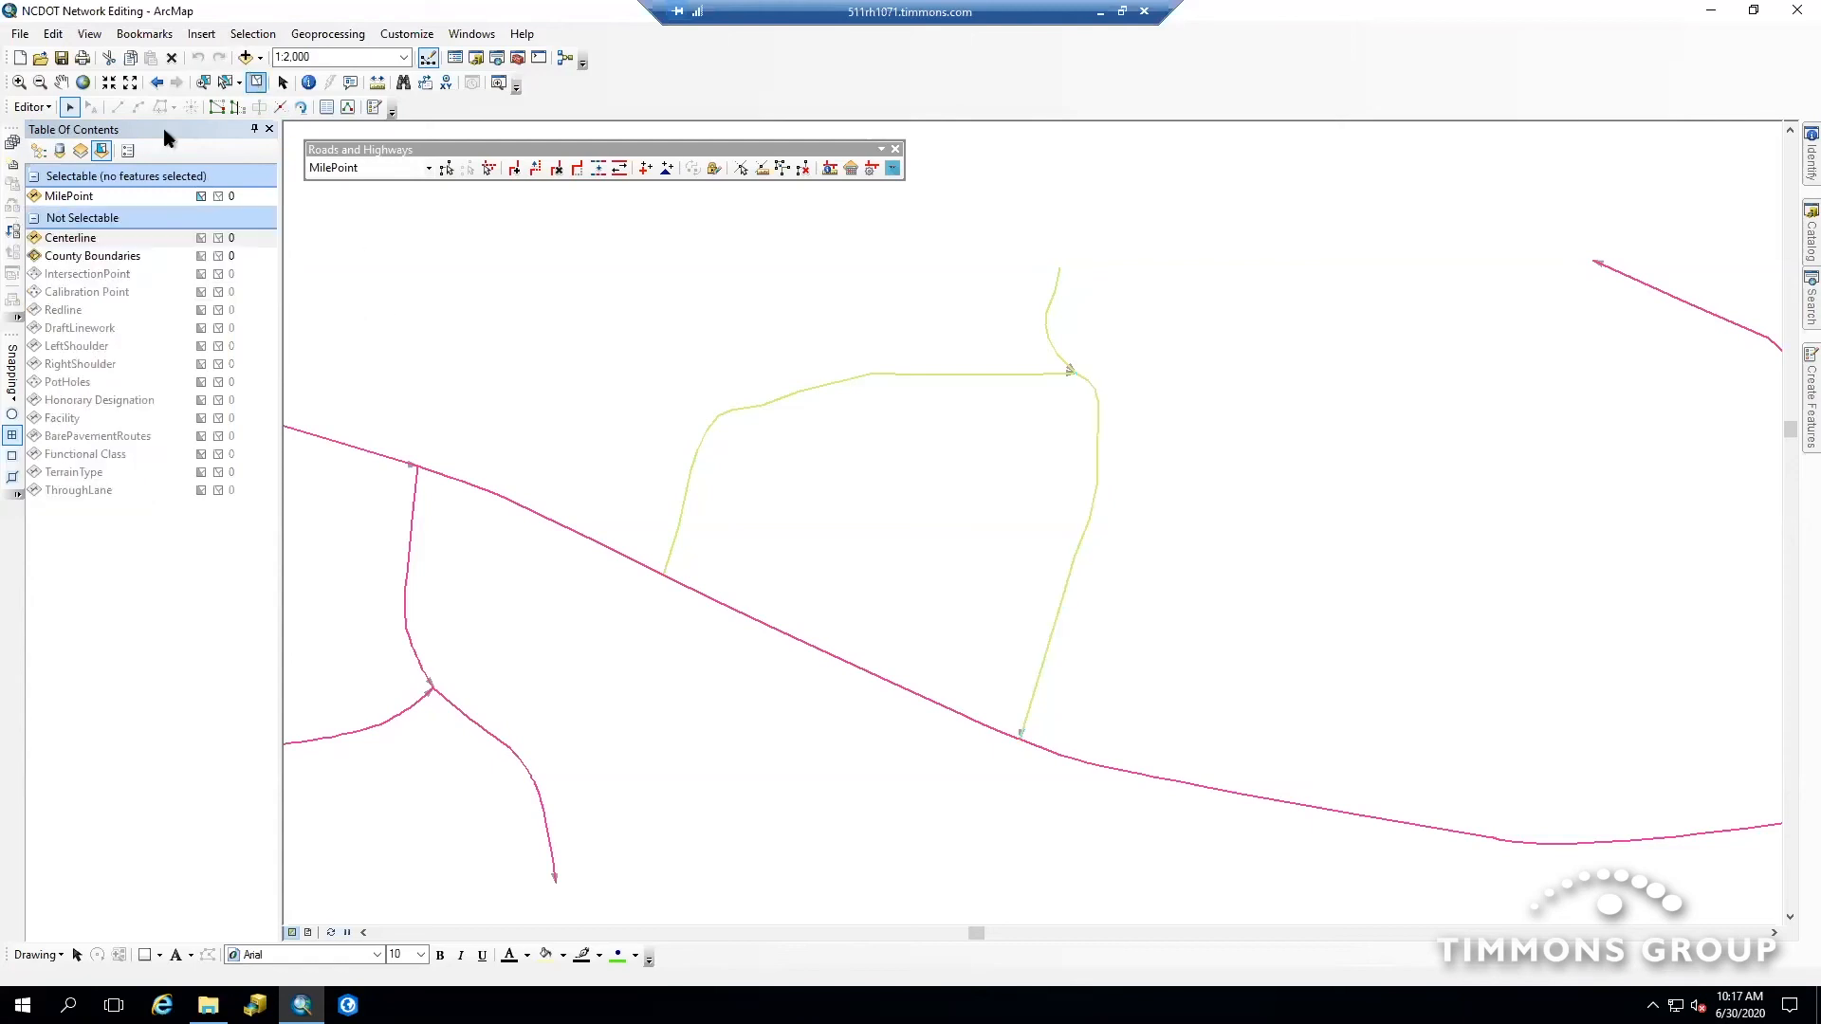
pyautogui.click(200, 195)
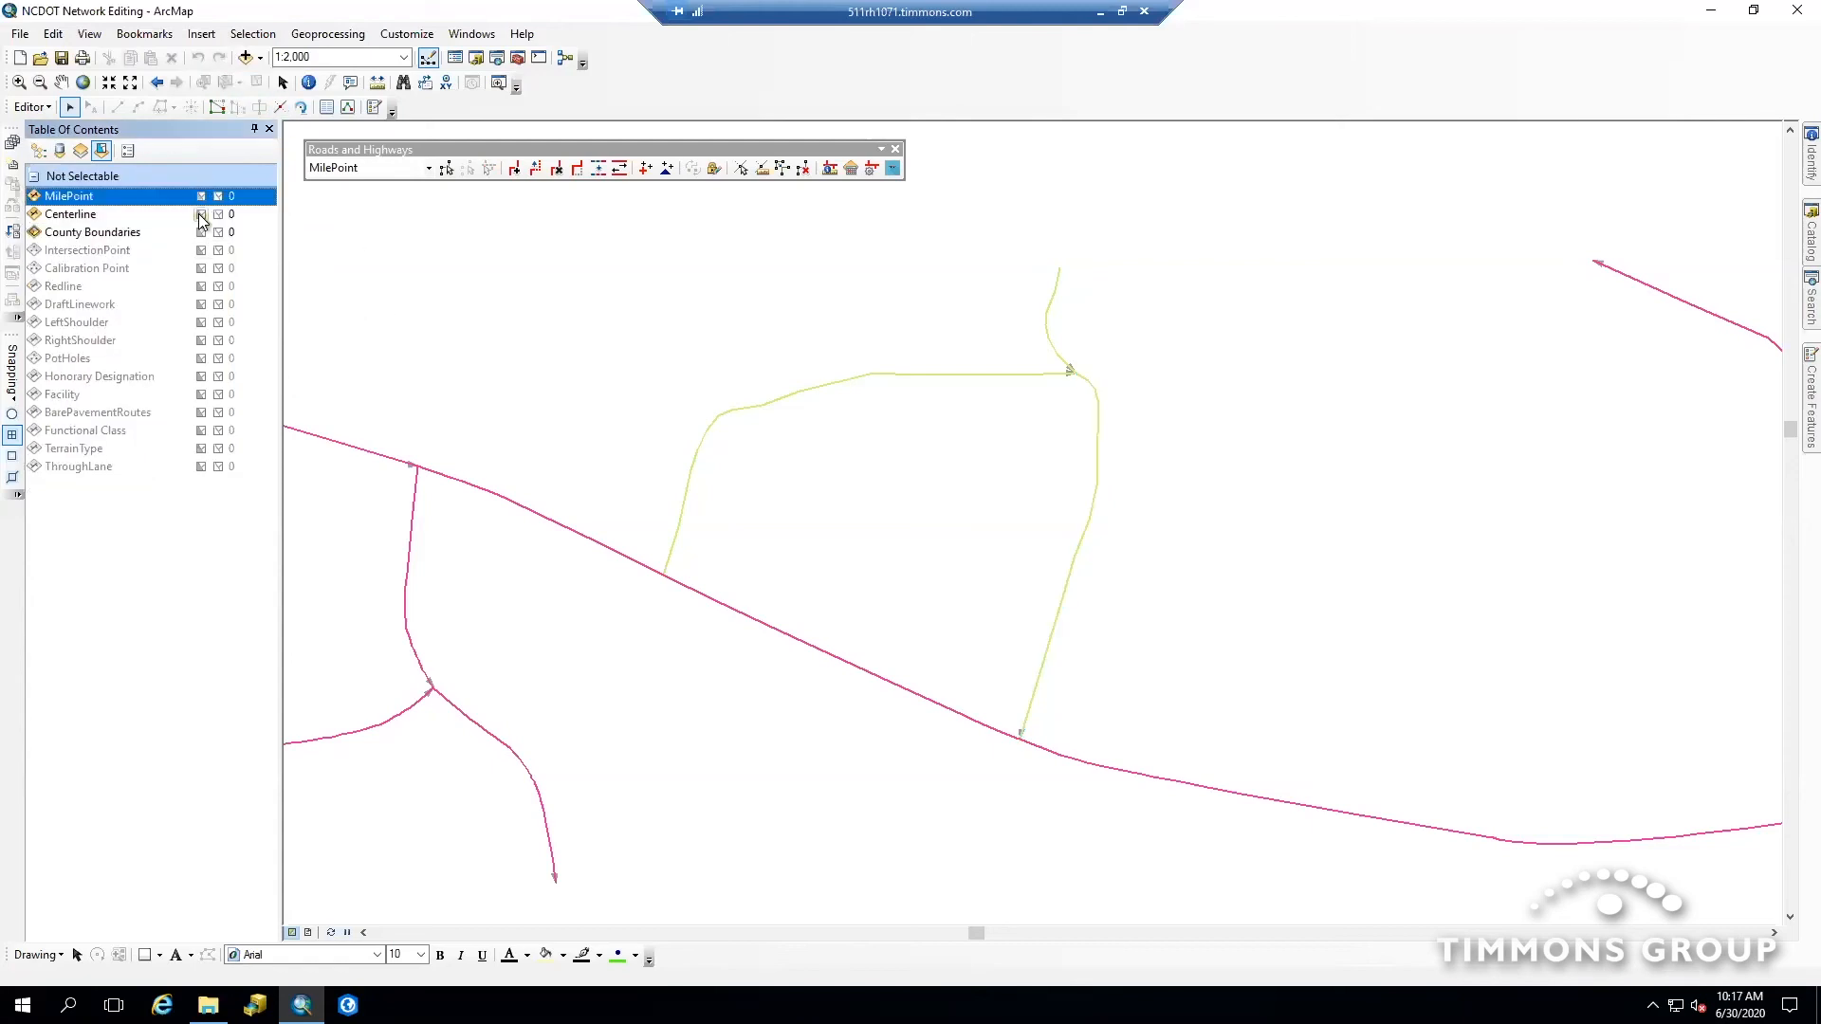
pyautogui.click(200, 215)
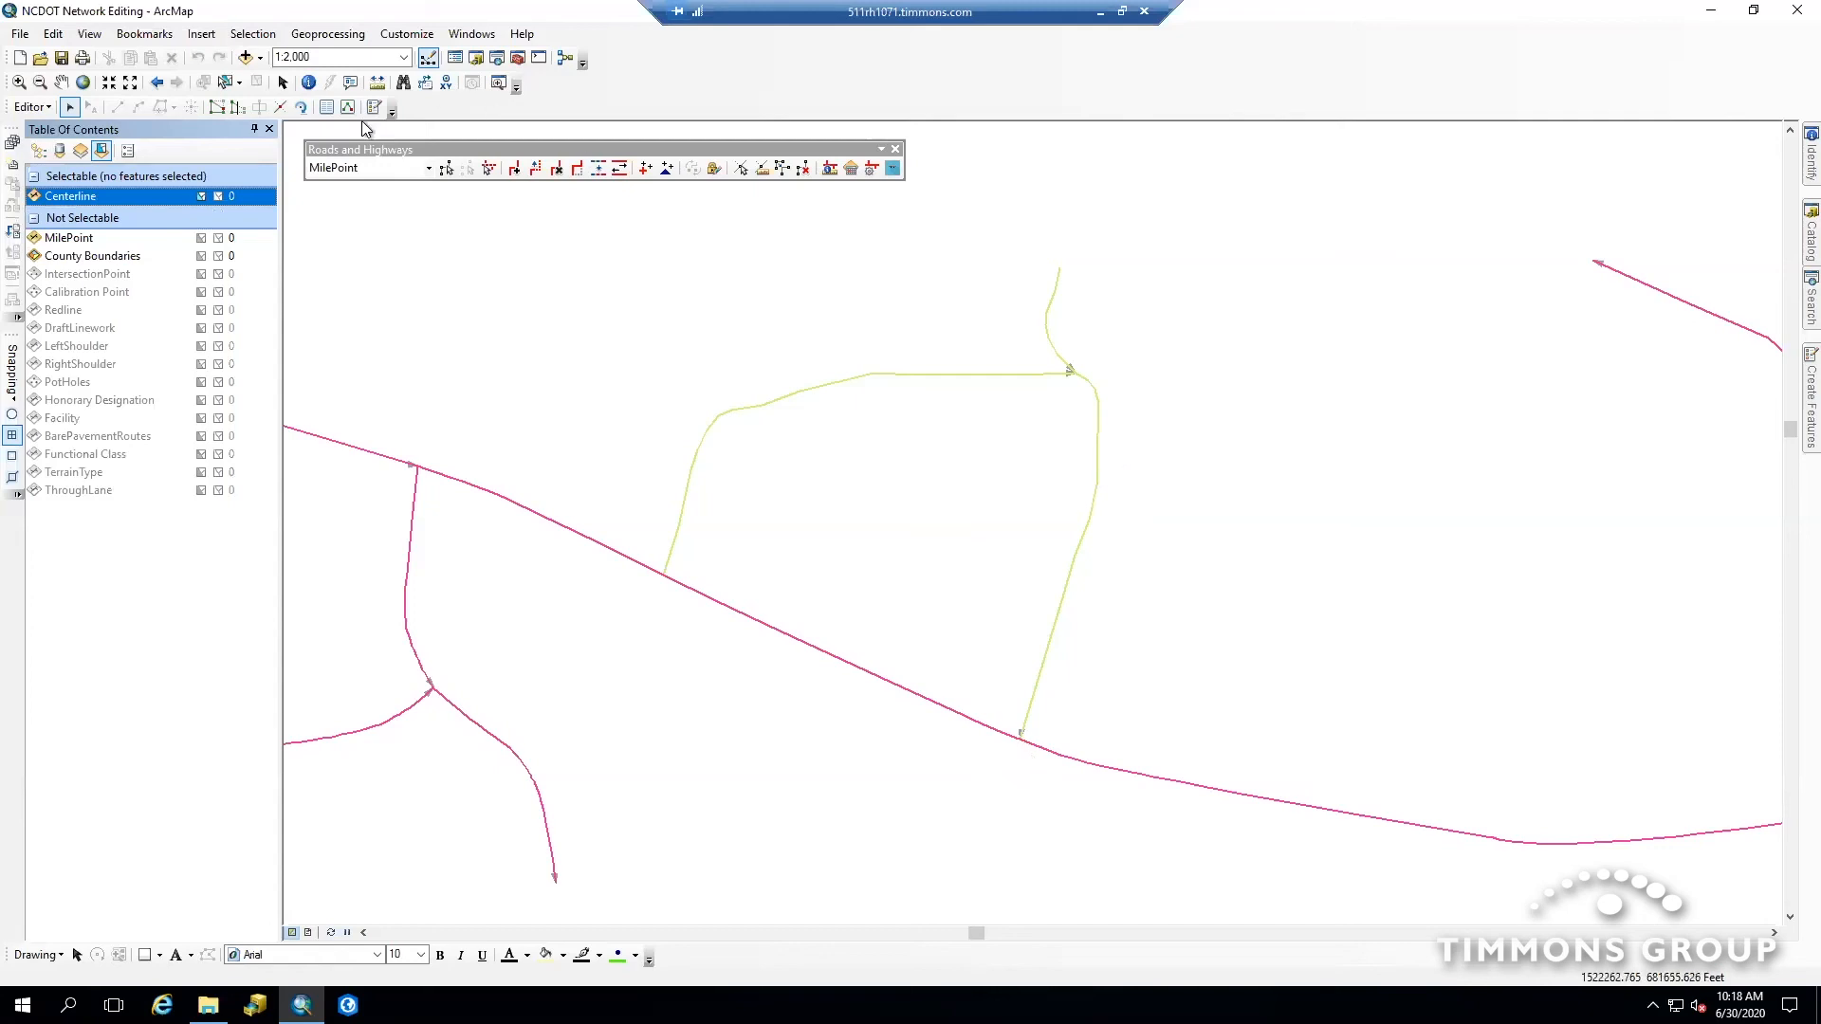
# Identify the LRS measures near the south and north ends of the eastern non-system route, then close the results
pyautogui.click(830, 168)
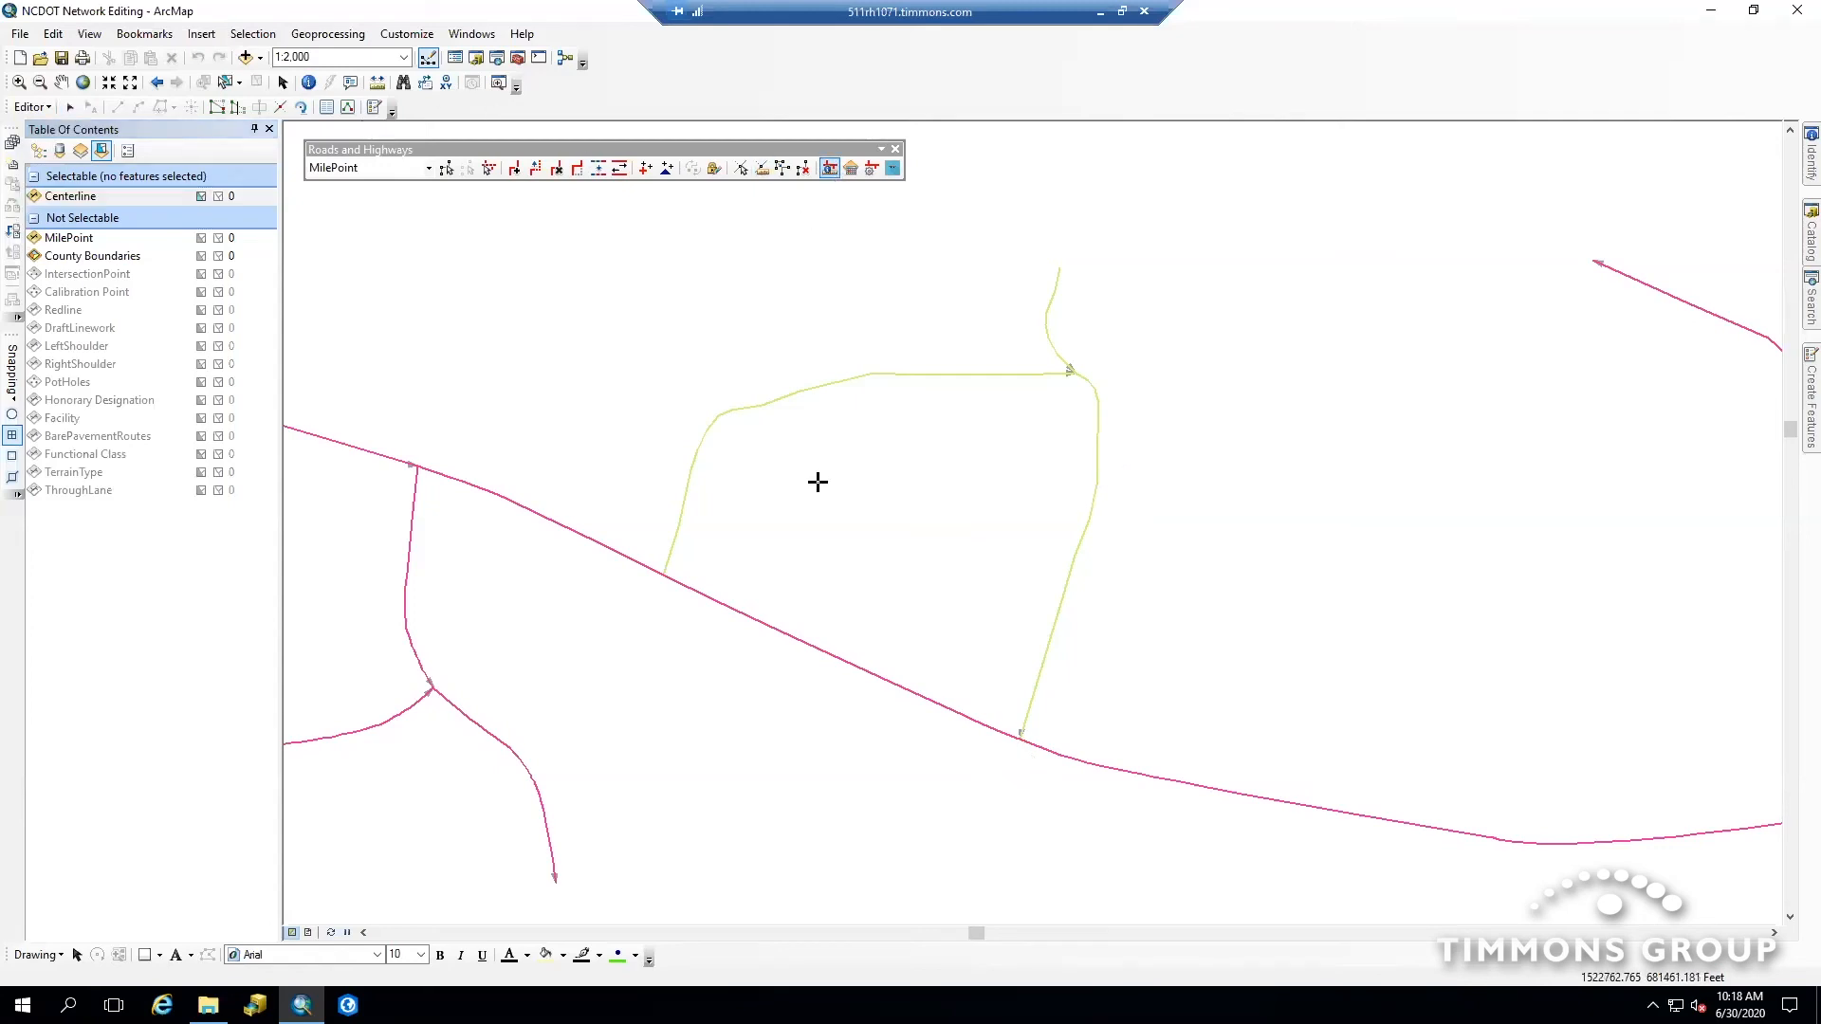
pyautogui.click(1028, 710)
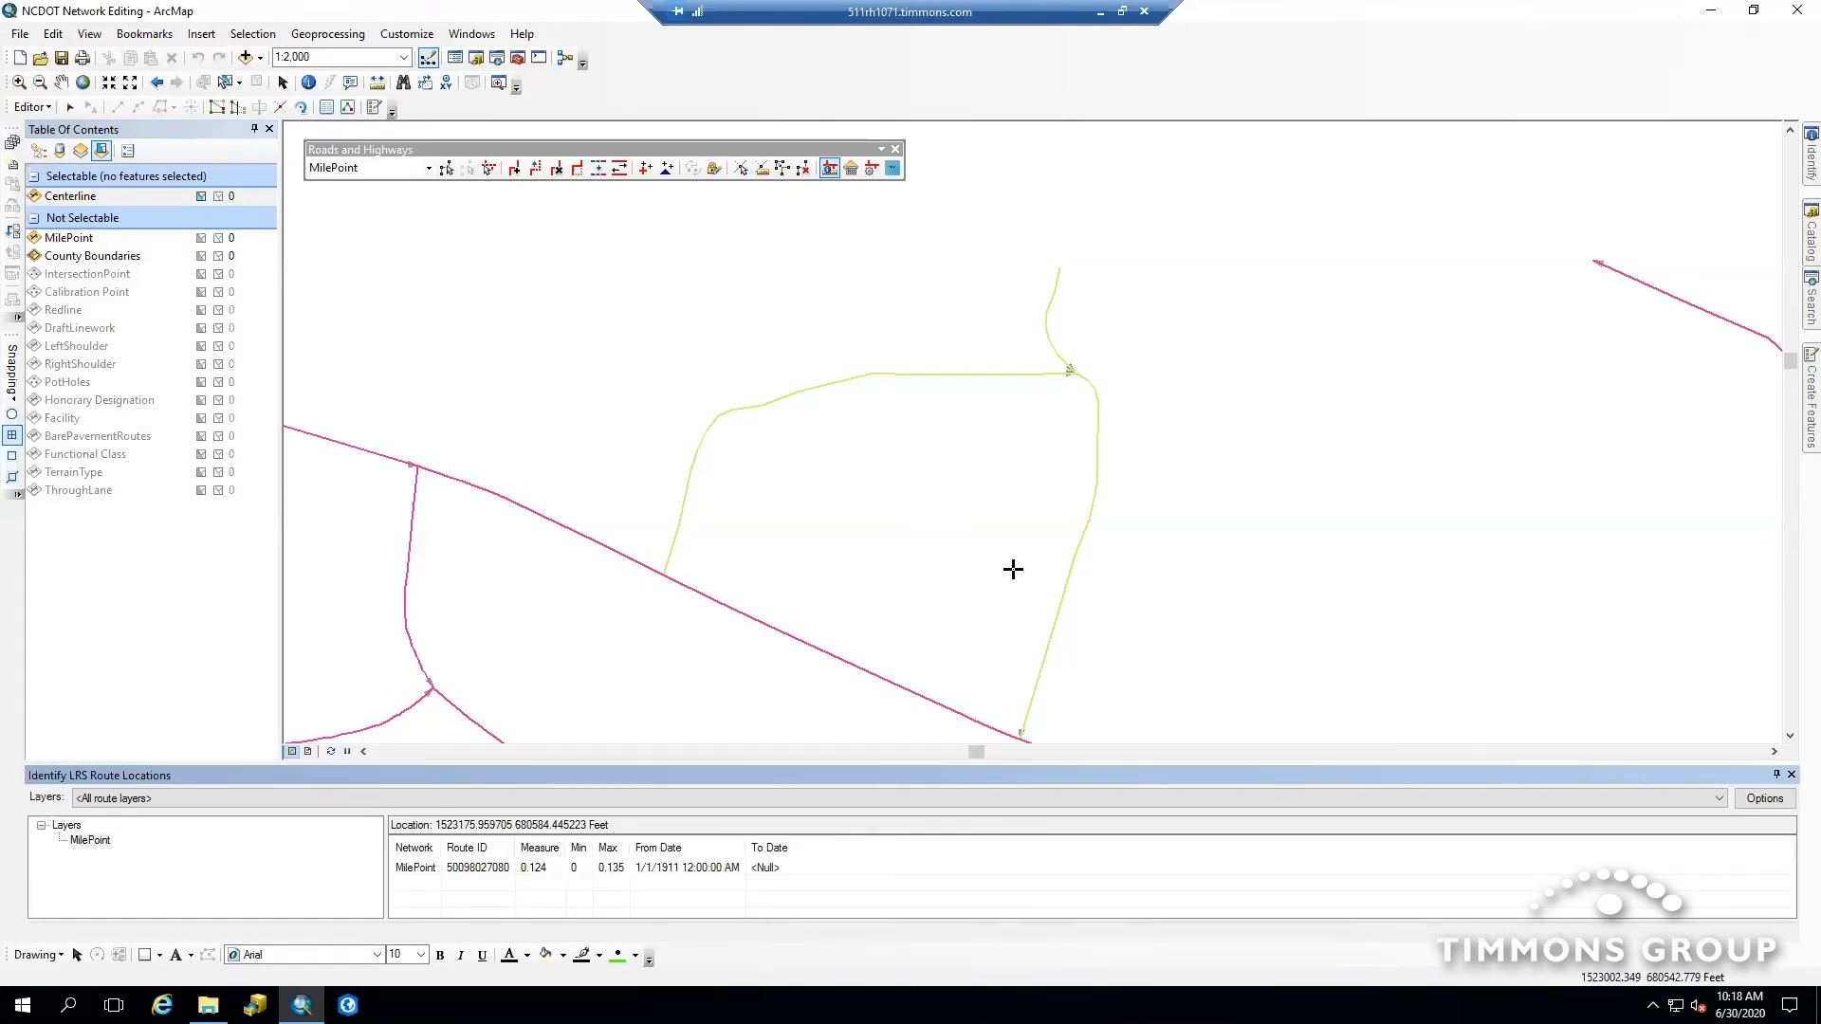
pyautogui.click(1092, 389)
pyautogui.click(1788, 777)
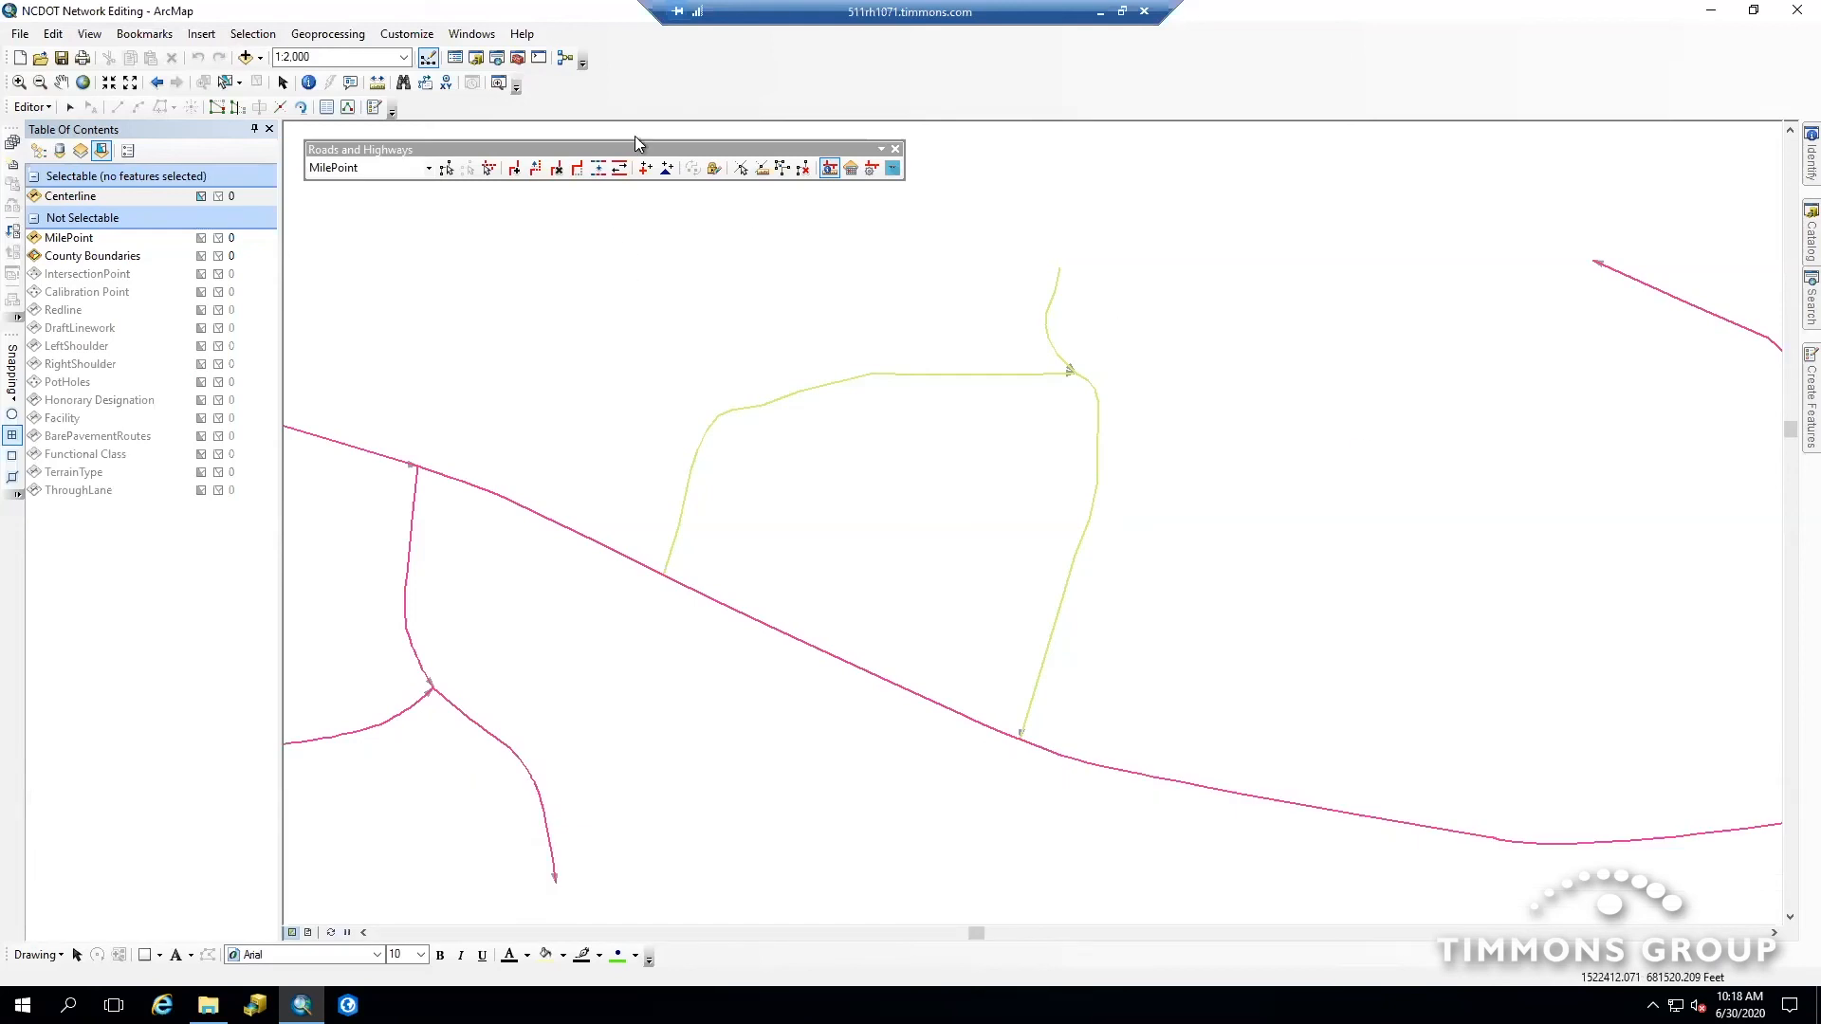
# Reverse the eastern non-system route with start date 6/30/2020, acquiring its lock and leaving event measure behaviors applied
pyautogui.click(284, 83)
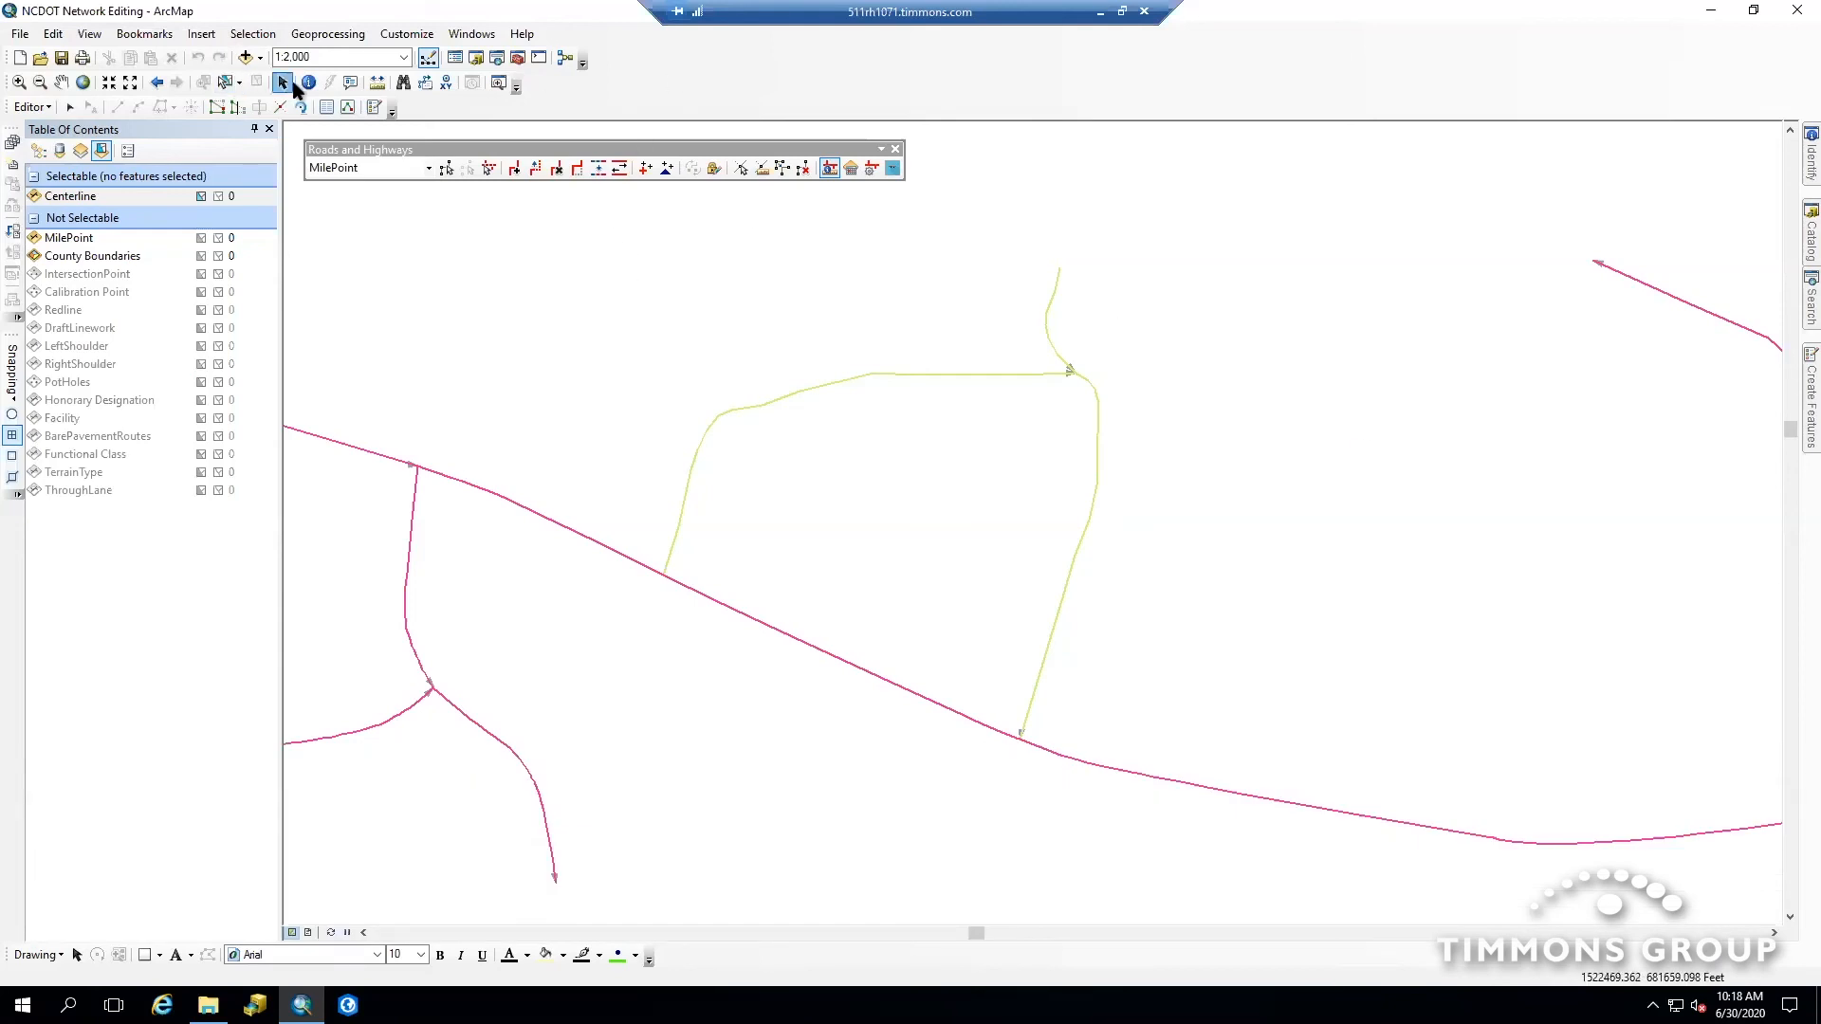
pyautogui.click(620, 170)
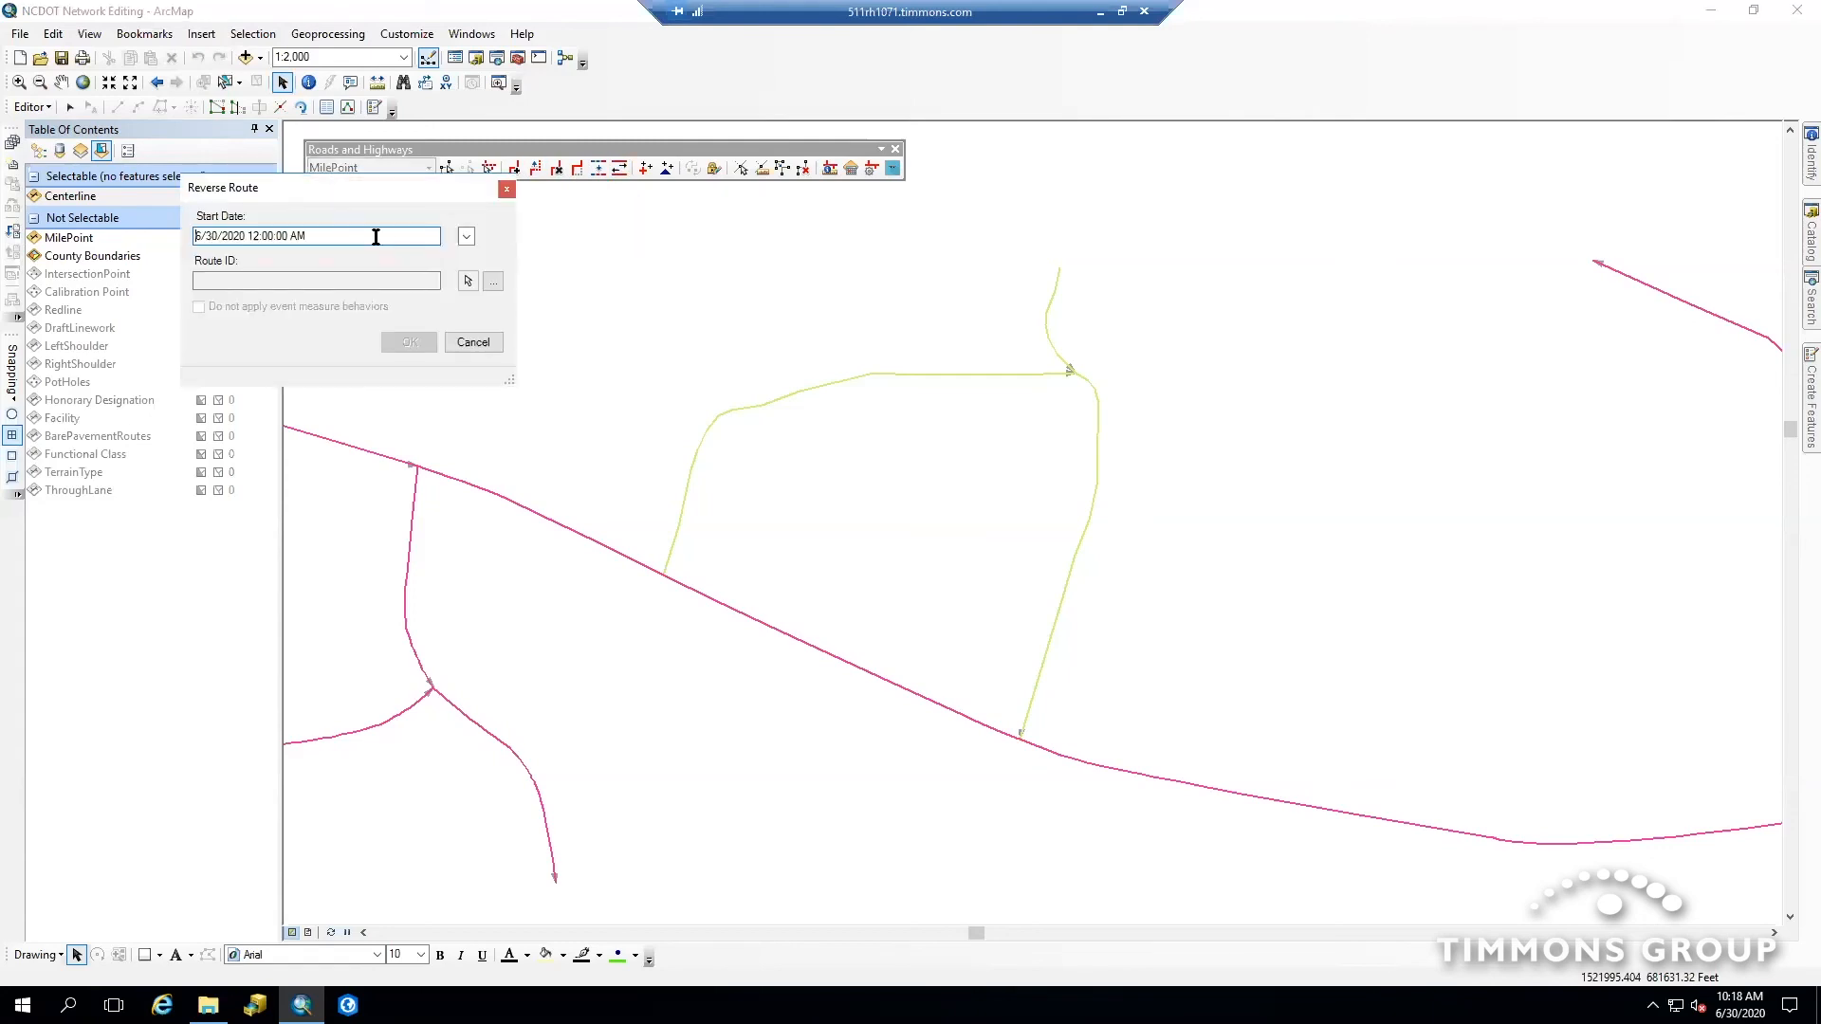
pyautogui.click(468, 284)
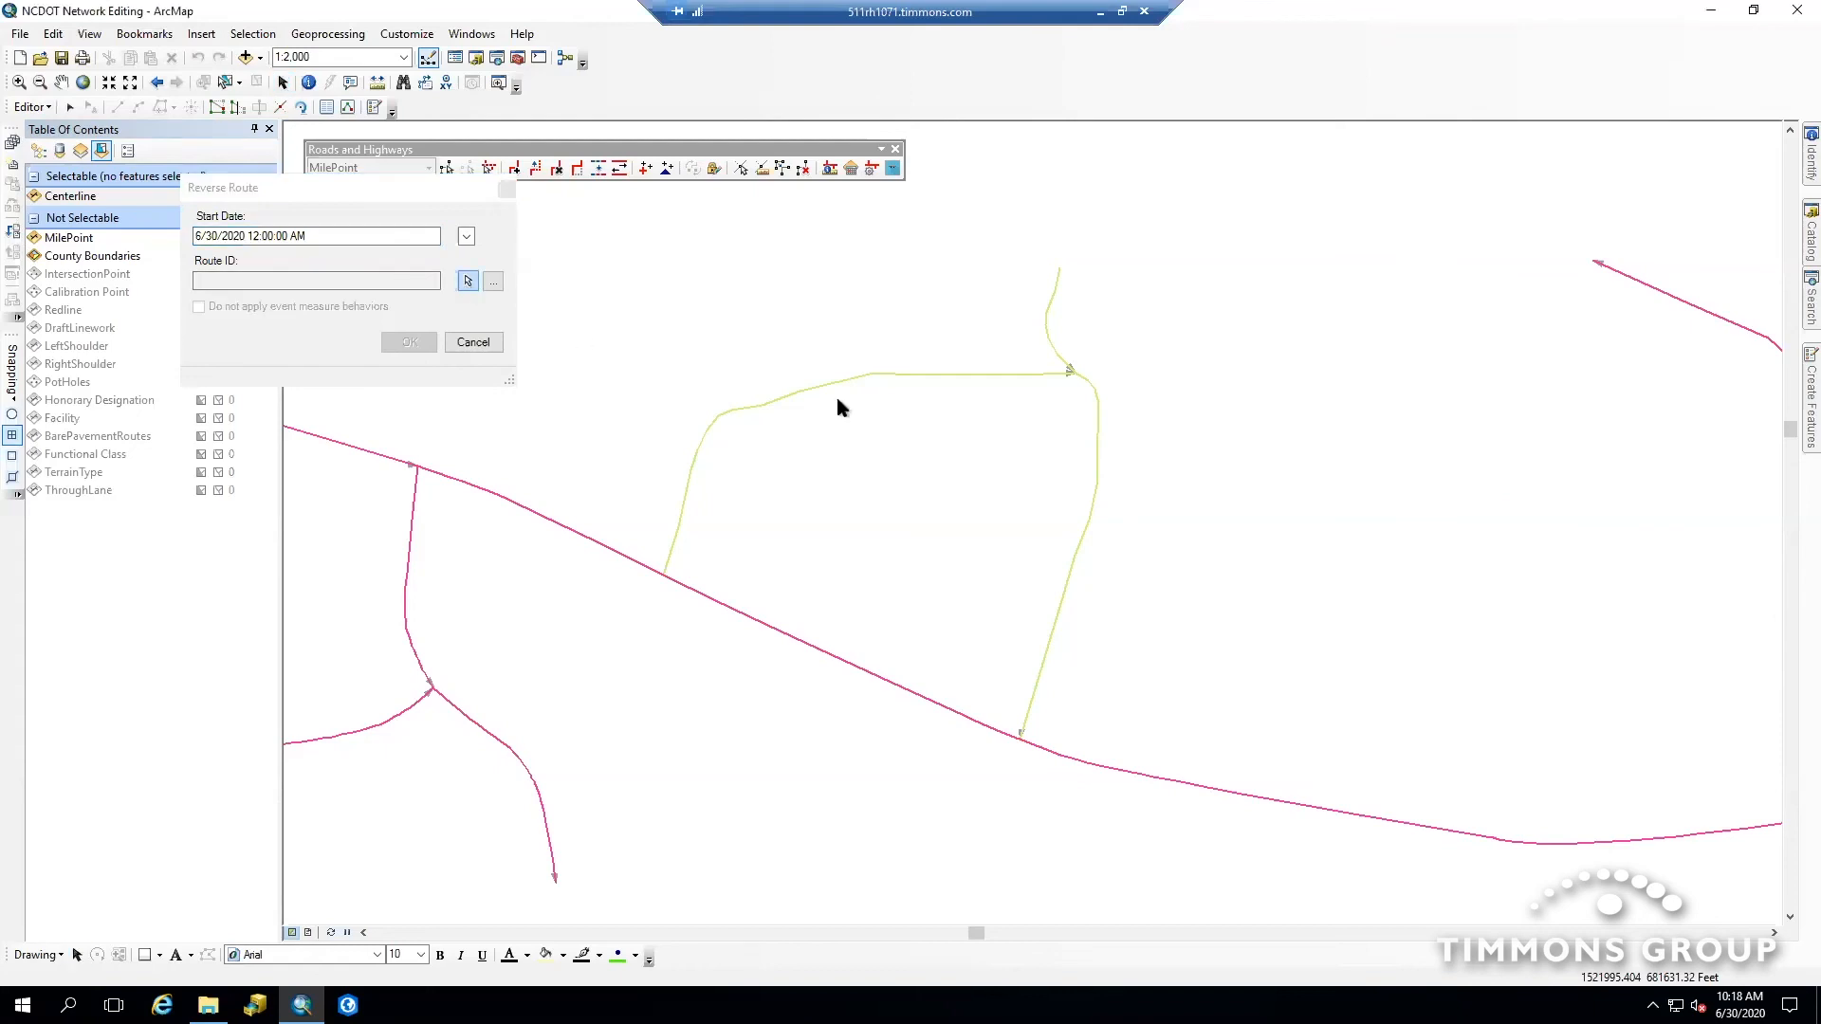
pyautogui.click(1095, 504)
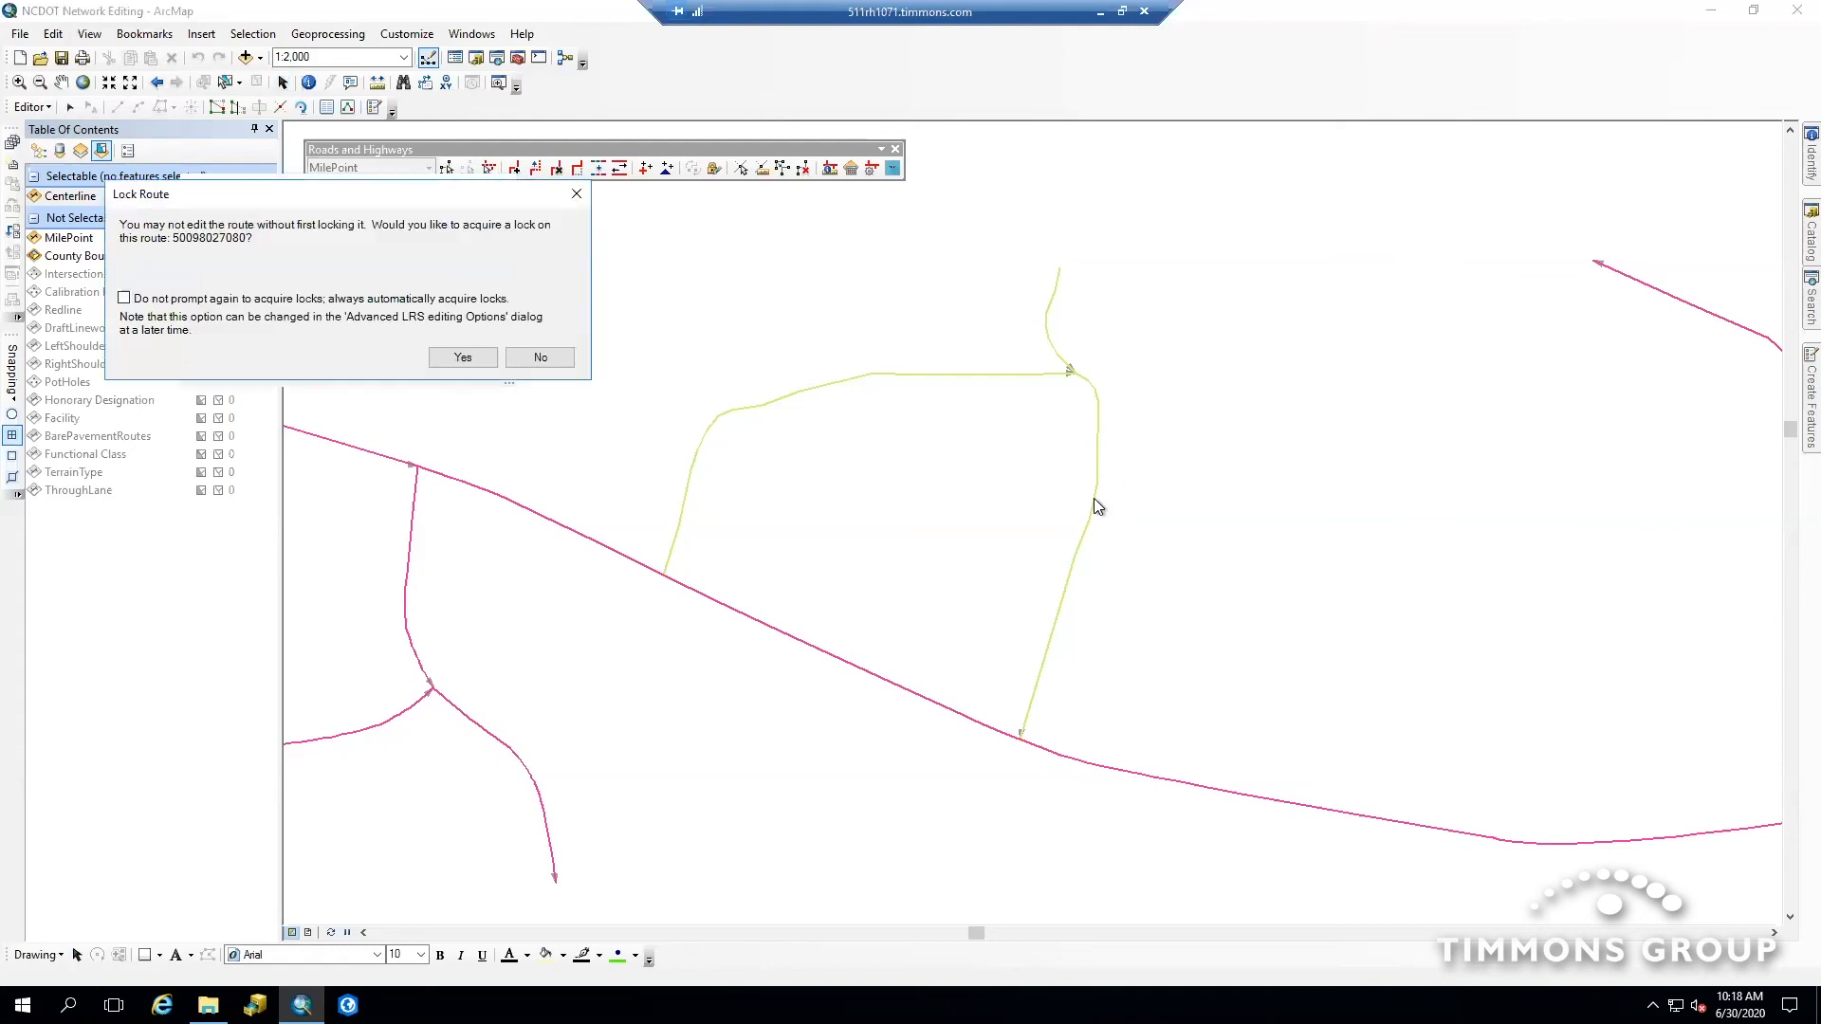
pyautogui.click(473, 357)
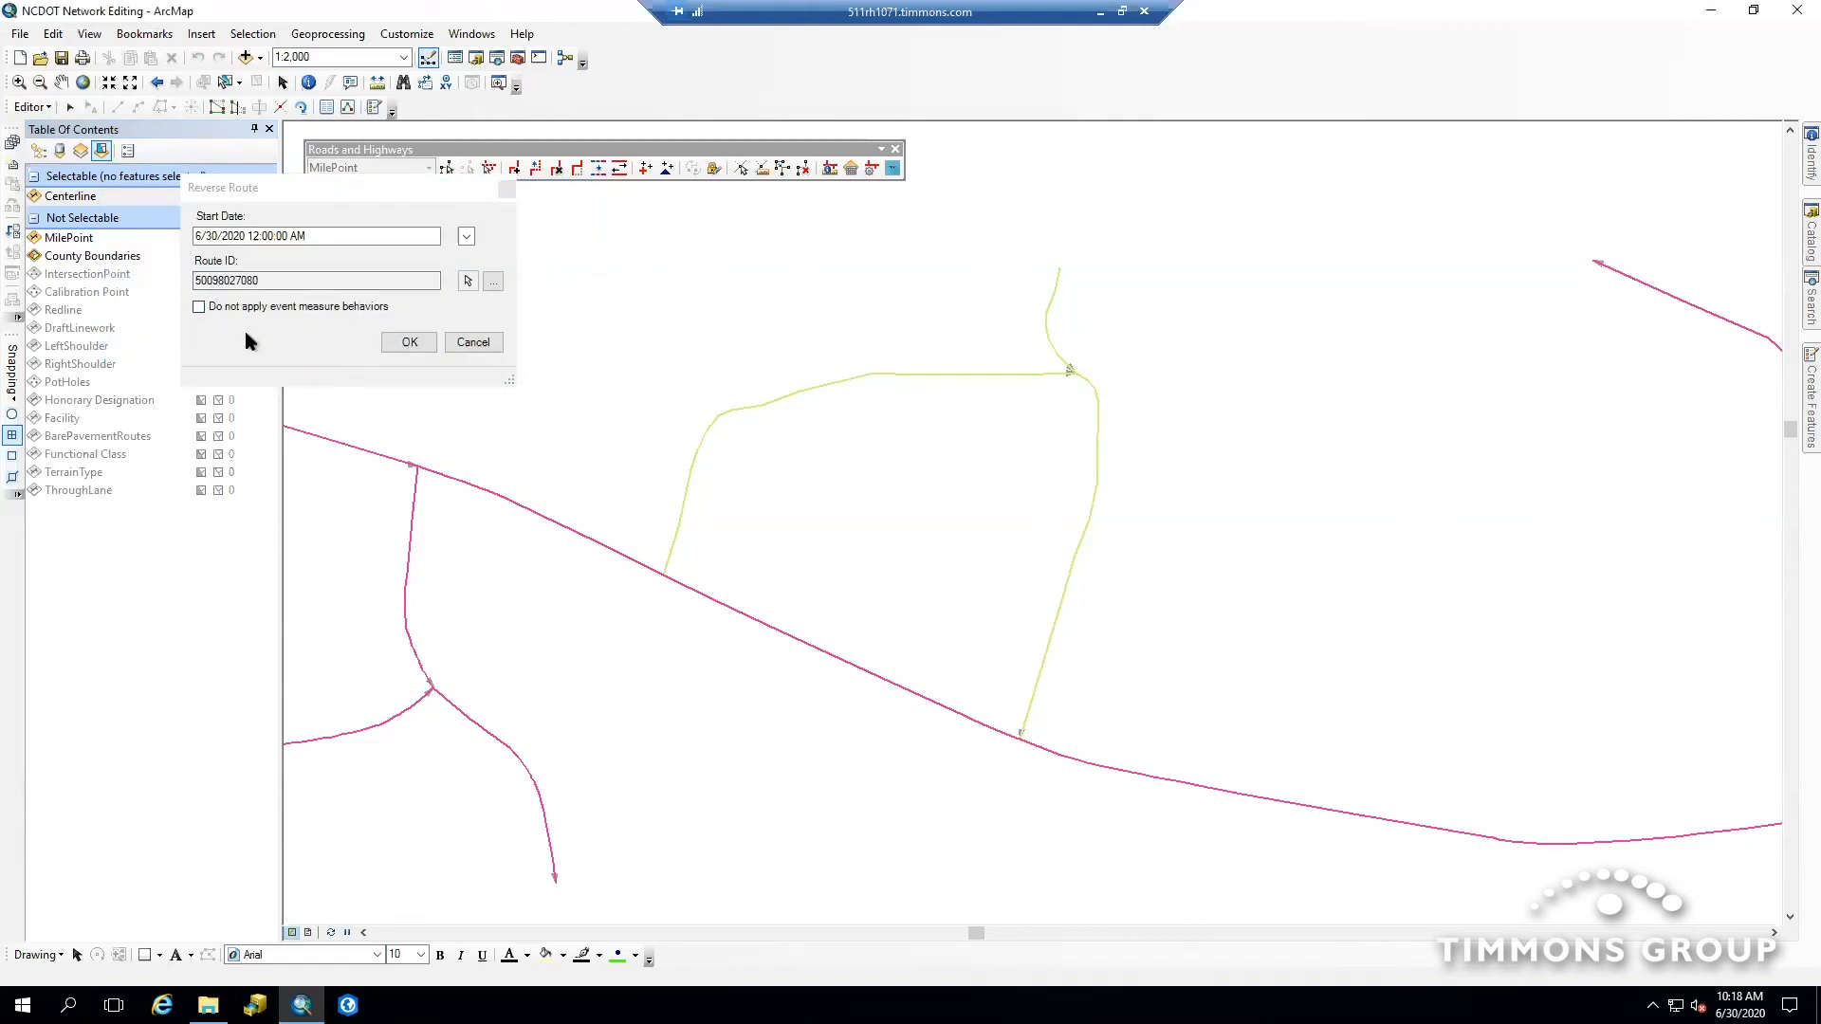
pyautogui.click(410, 344)
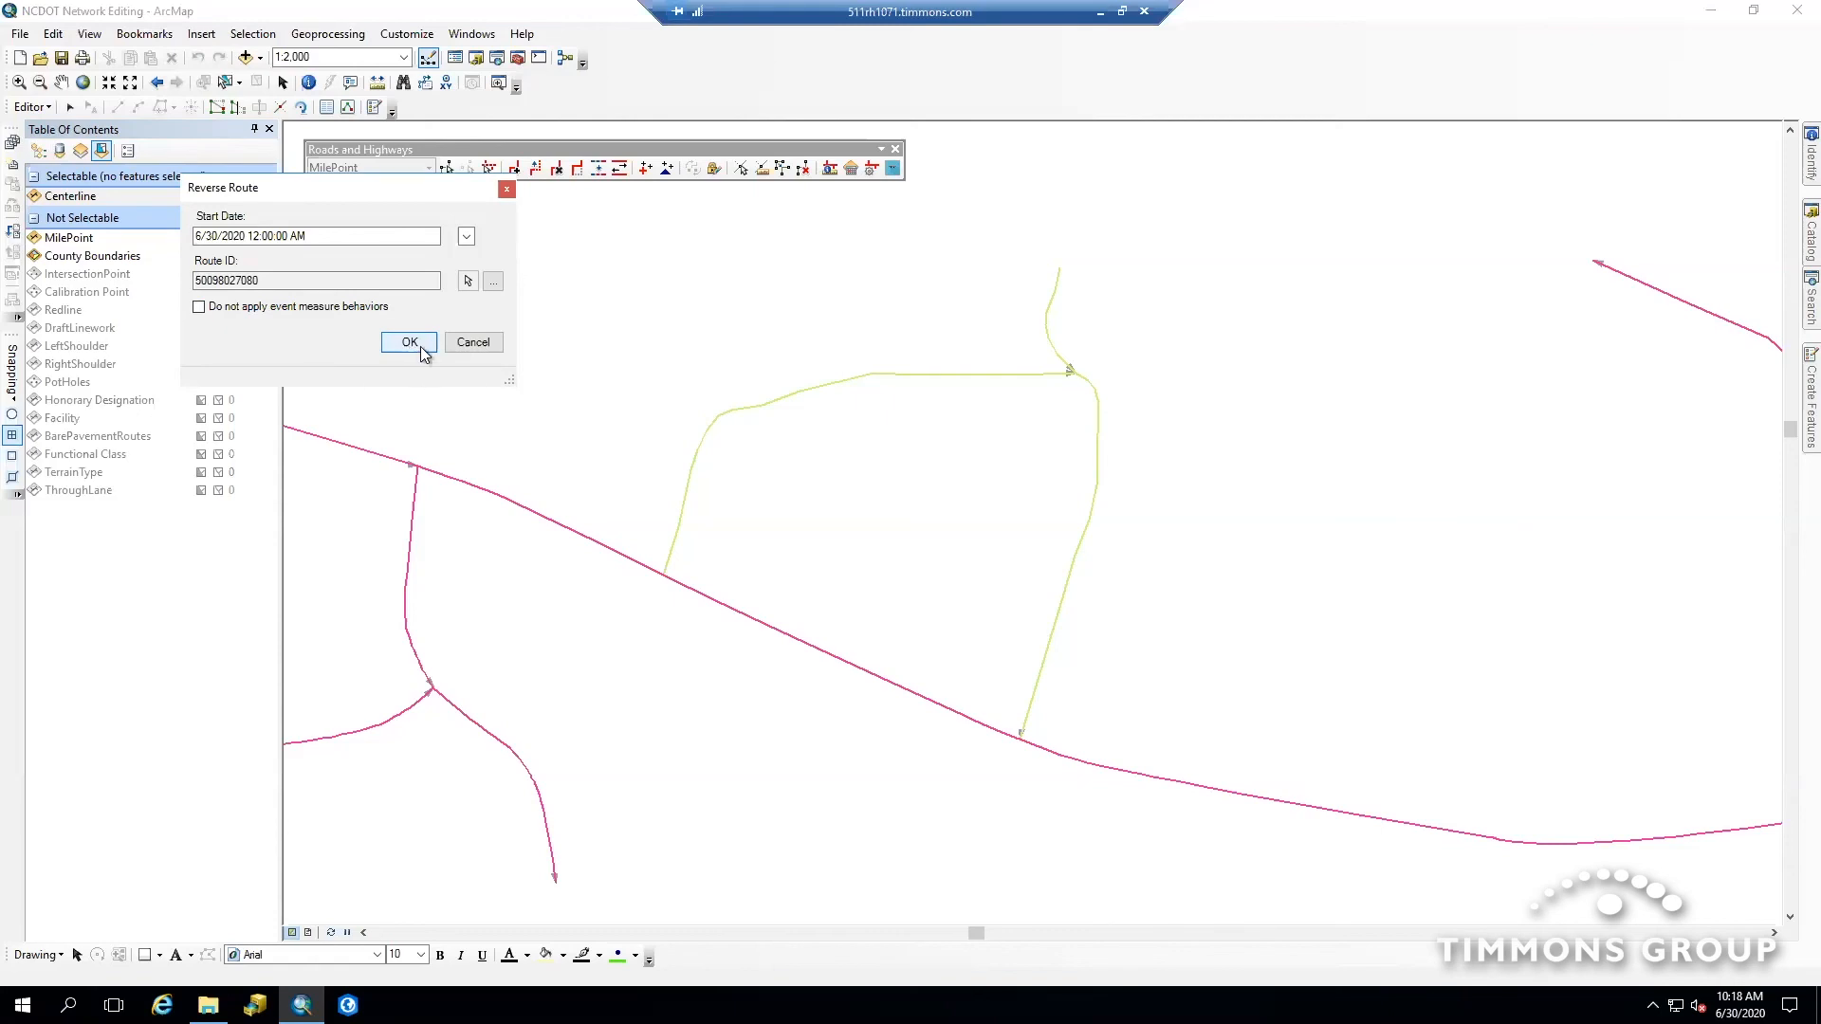
pyautogui.click(419, 345)
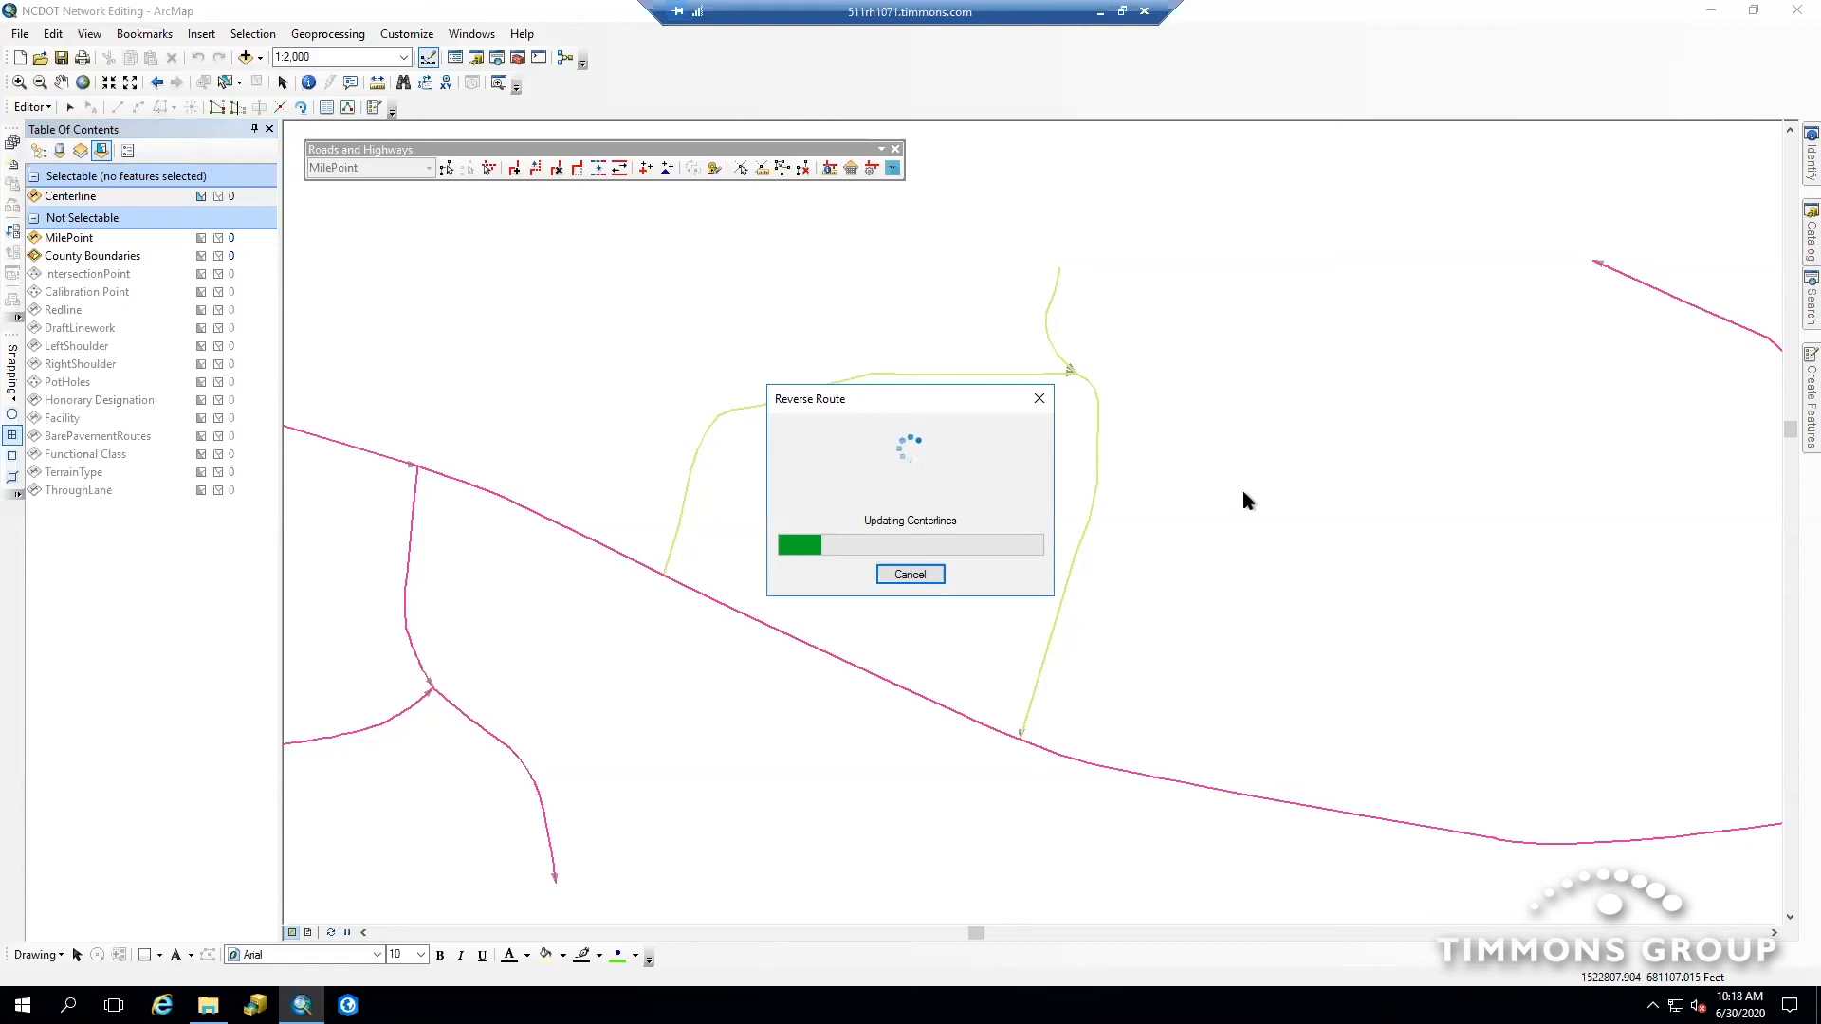
# Identify the LRS measures again near the south and north ends of the reversed route
pyautogui.click(828, 169)
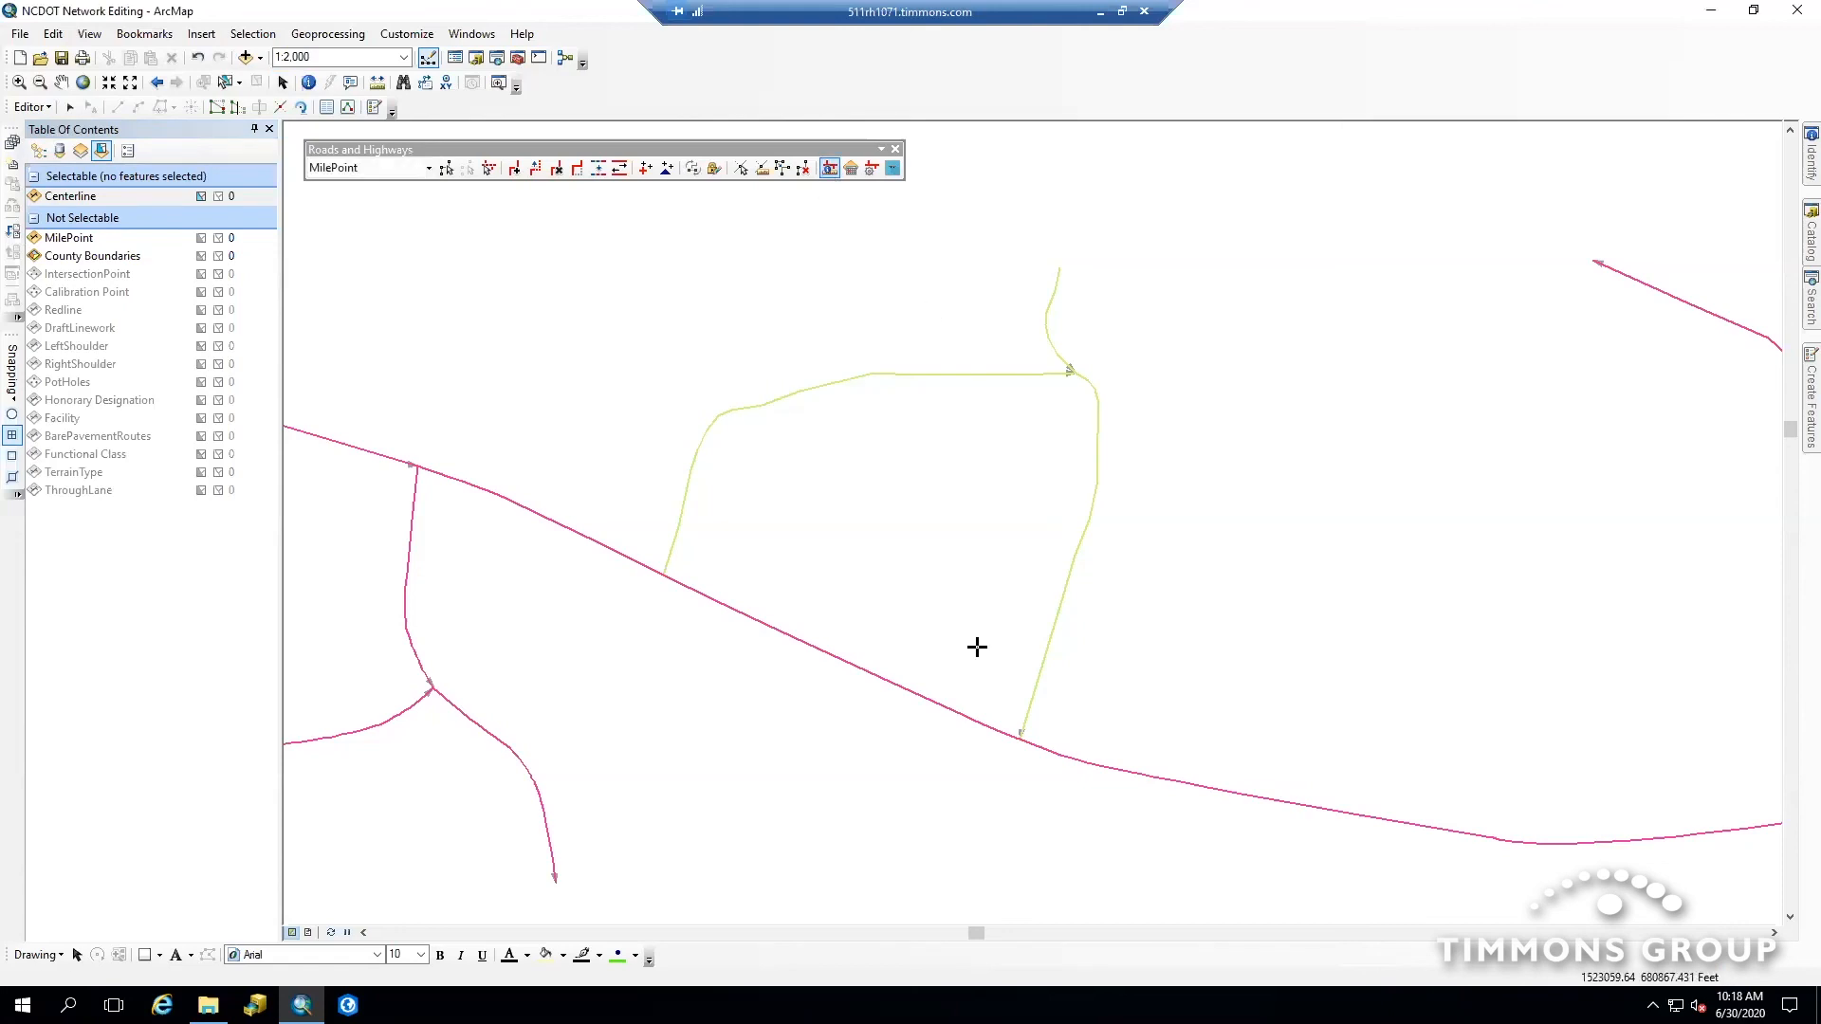
pyautogui.click(1025, 718)
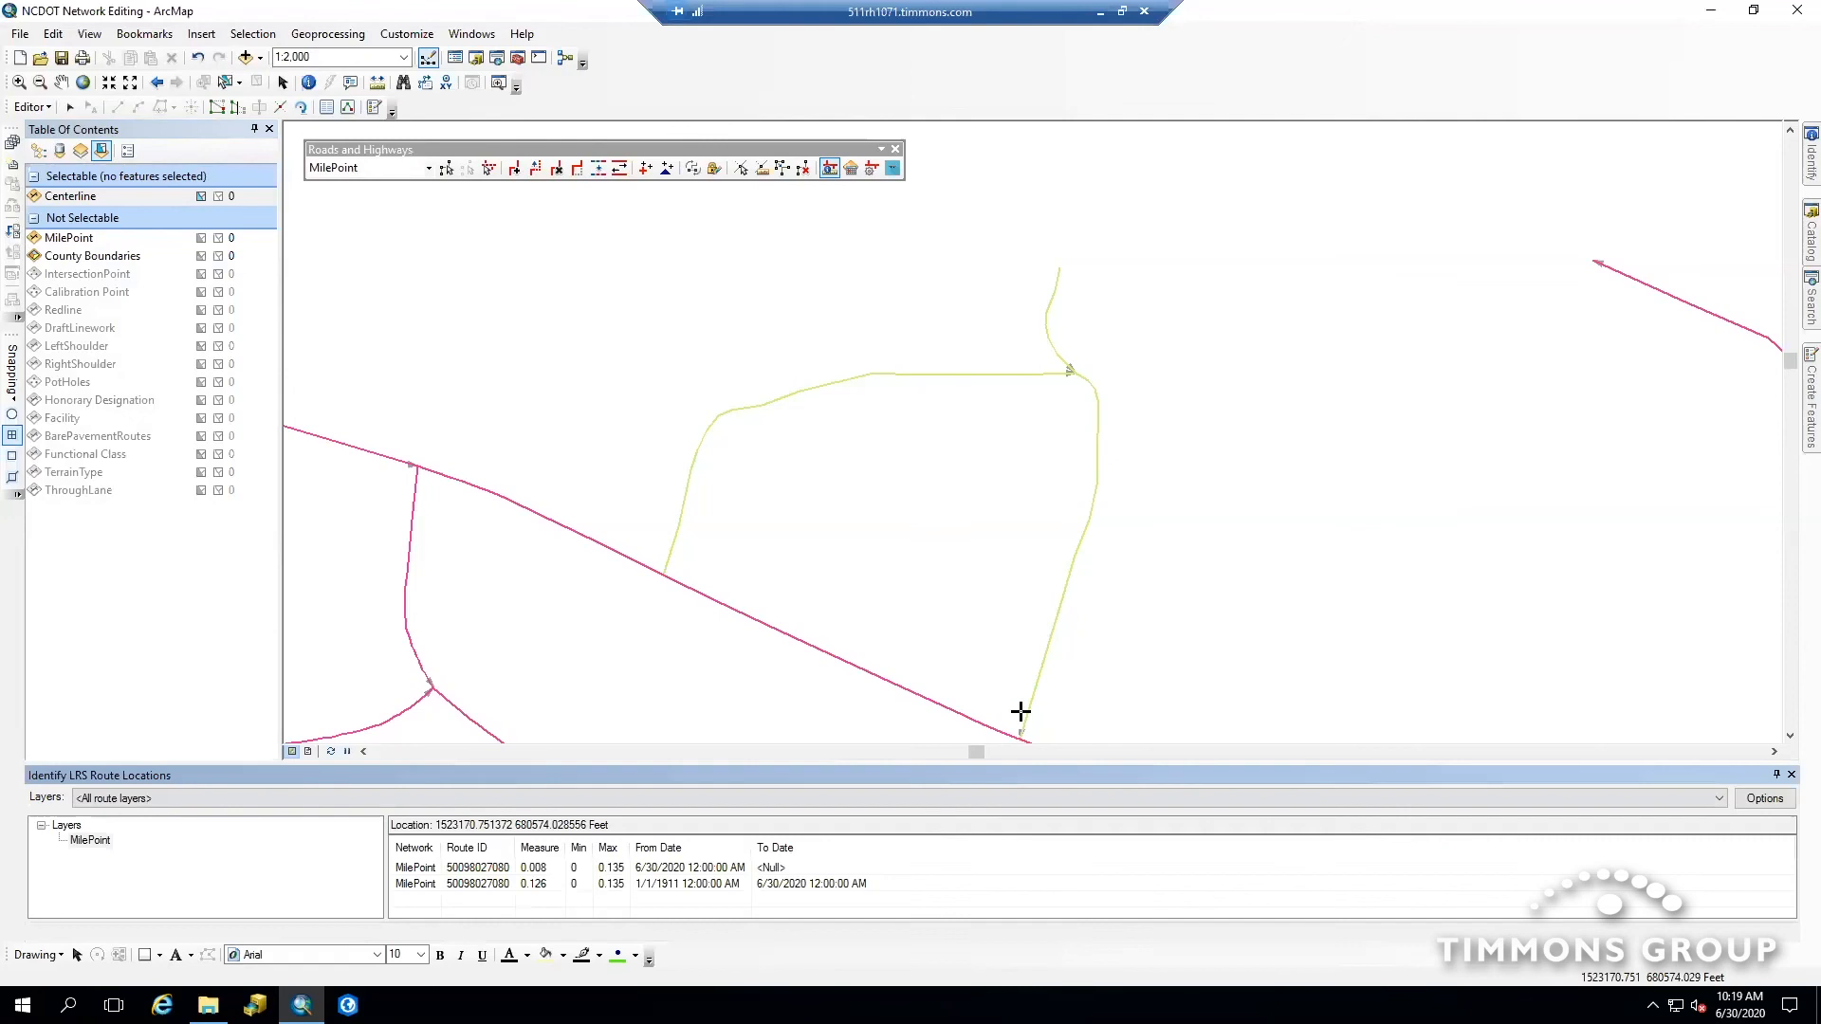
pyautogui.click(1092, 384)
# Filter all network and event layers to the current system date and time, and identify both ends of the reversed route
pyautogui.click(38, 150)
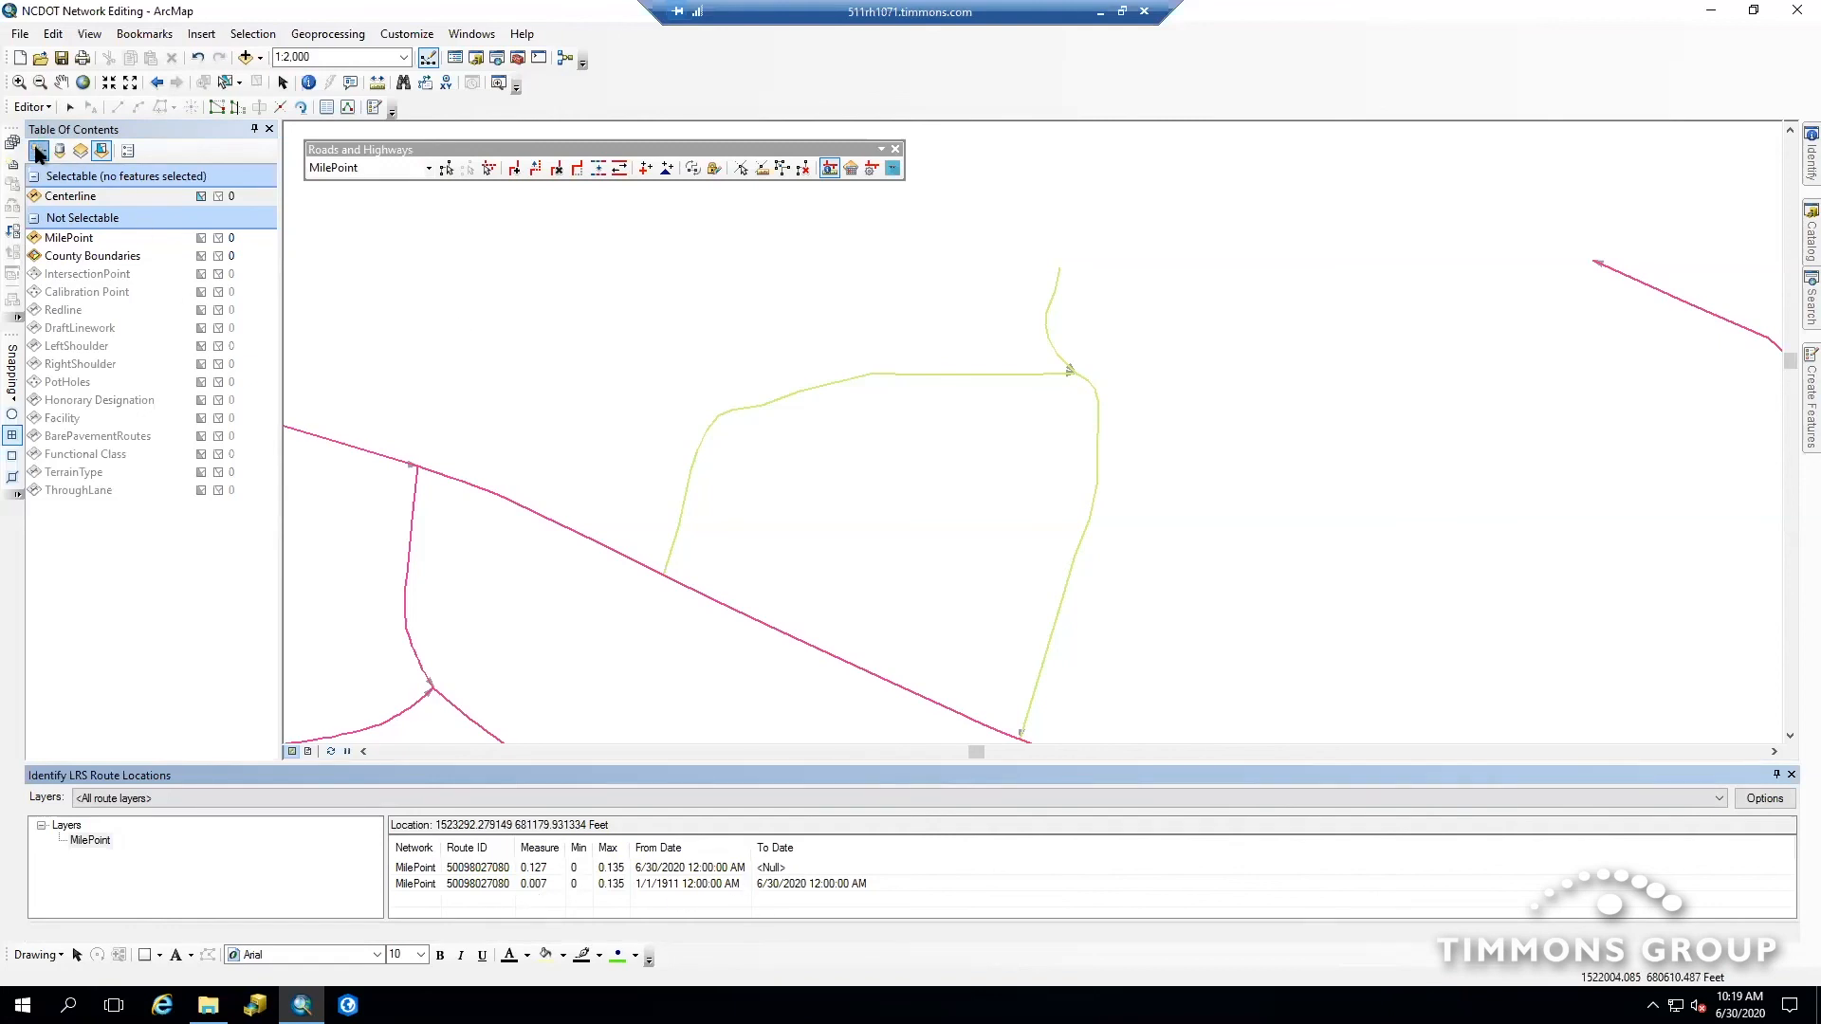
pyautogui.click(851, 168)
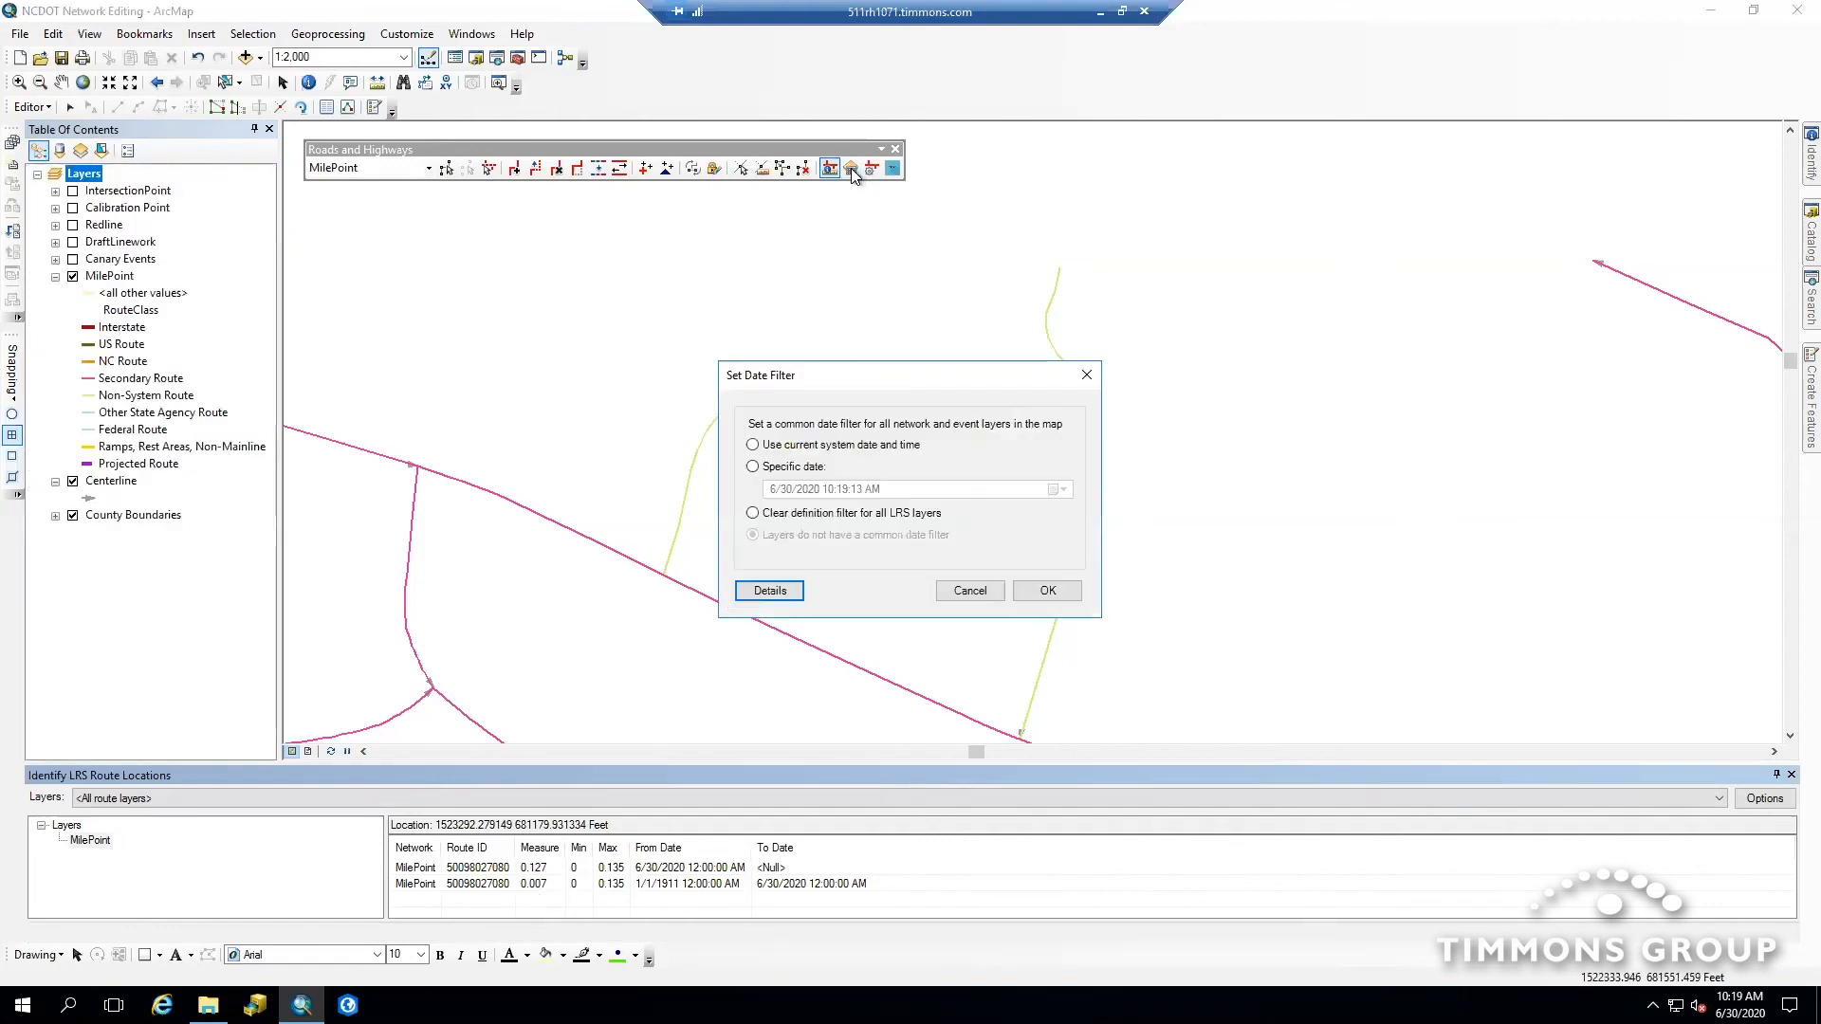
pyautogui.click(752, 445)
pyautogui.click(1047, 591)
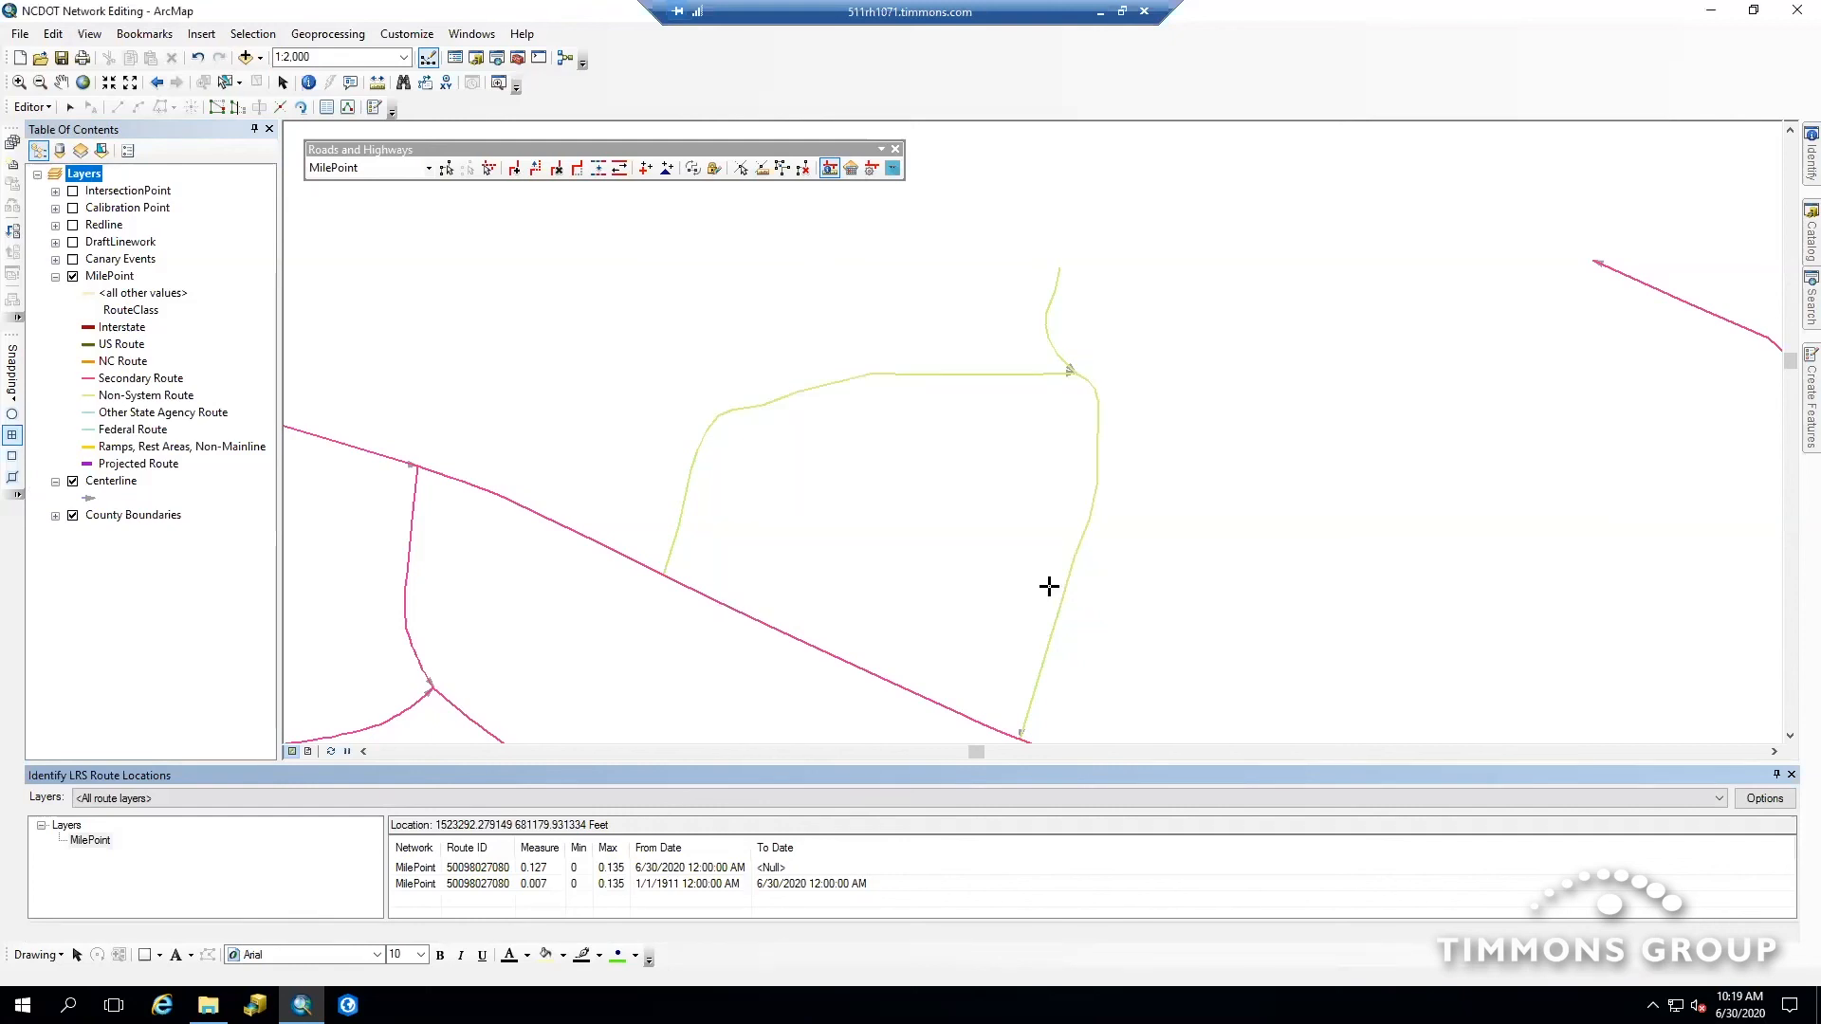
pyautogui.click(1026, 711)
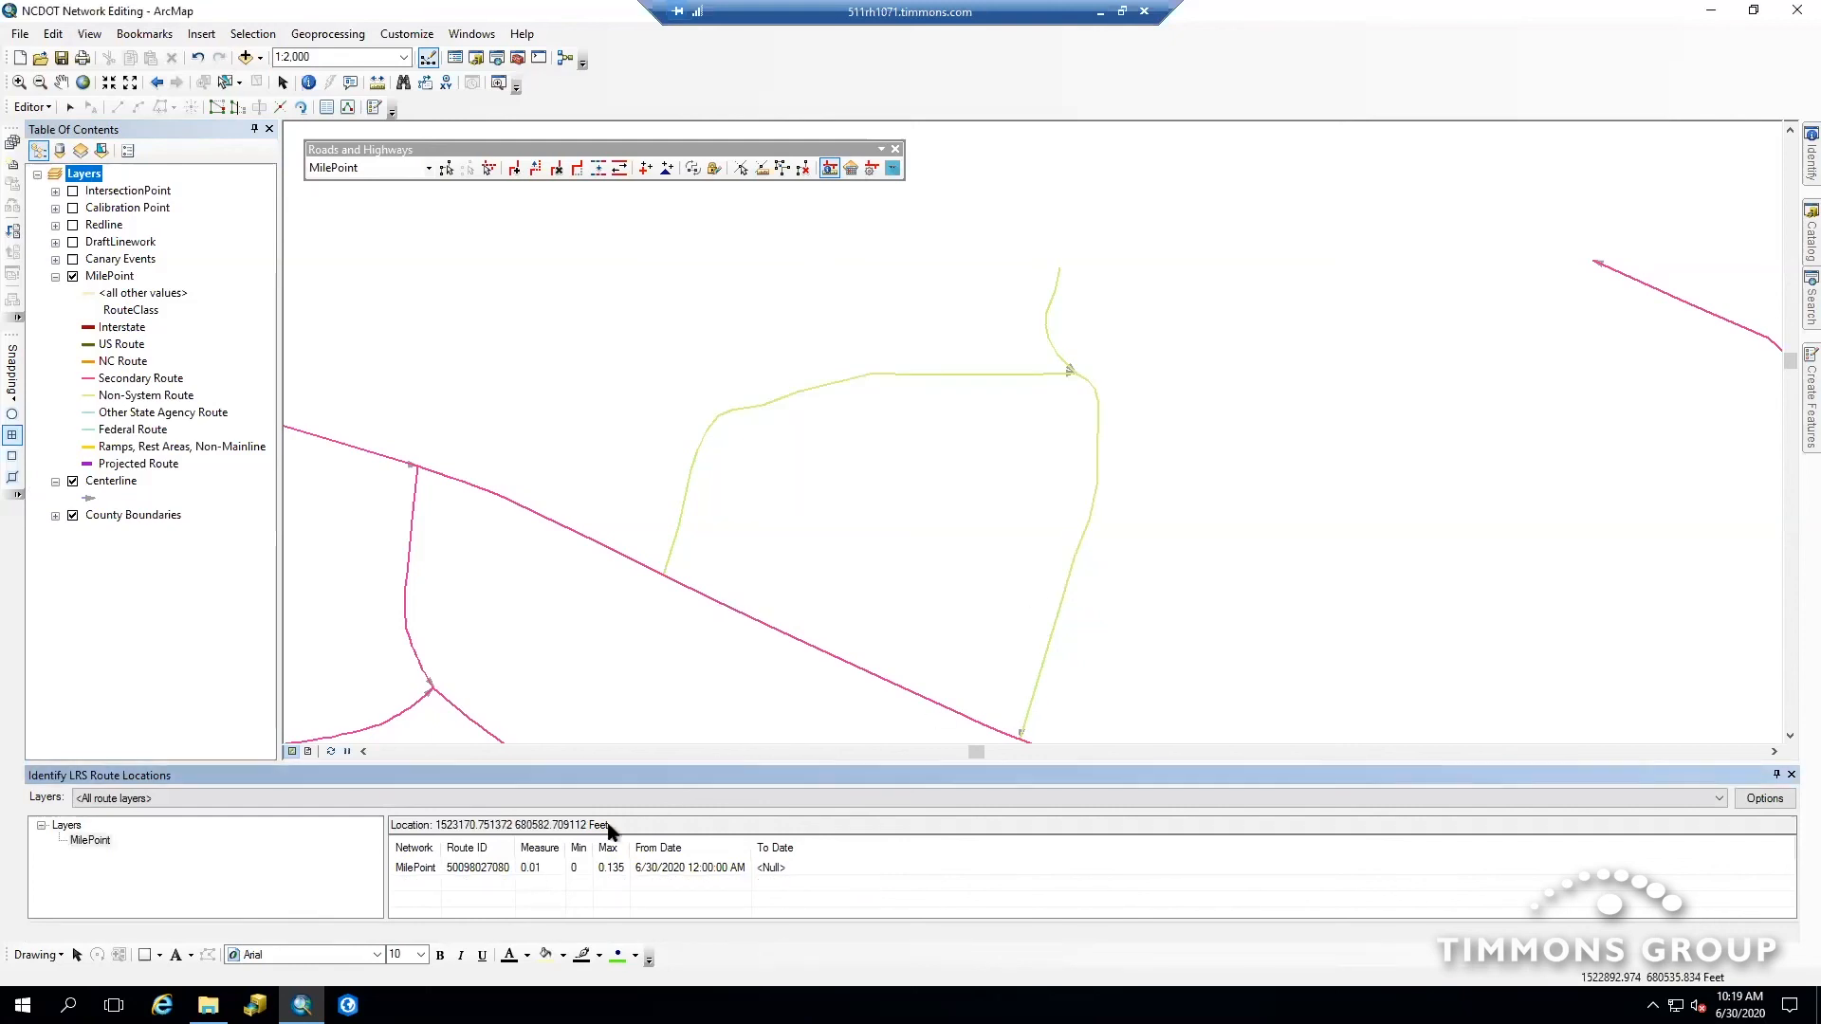
pyautogui.click(1096, 392)
# Flip the digitized direction of the centerline under the reversed eastern route, then clear the selection
pyautogui.click(99, 153)
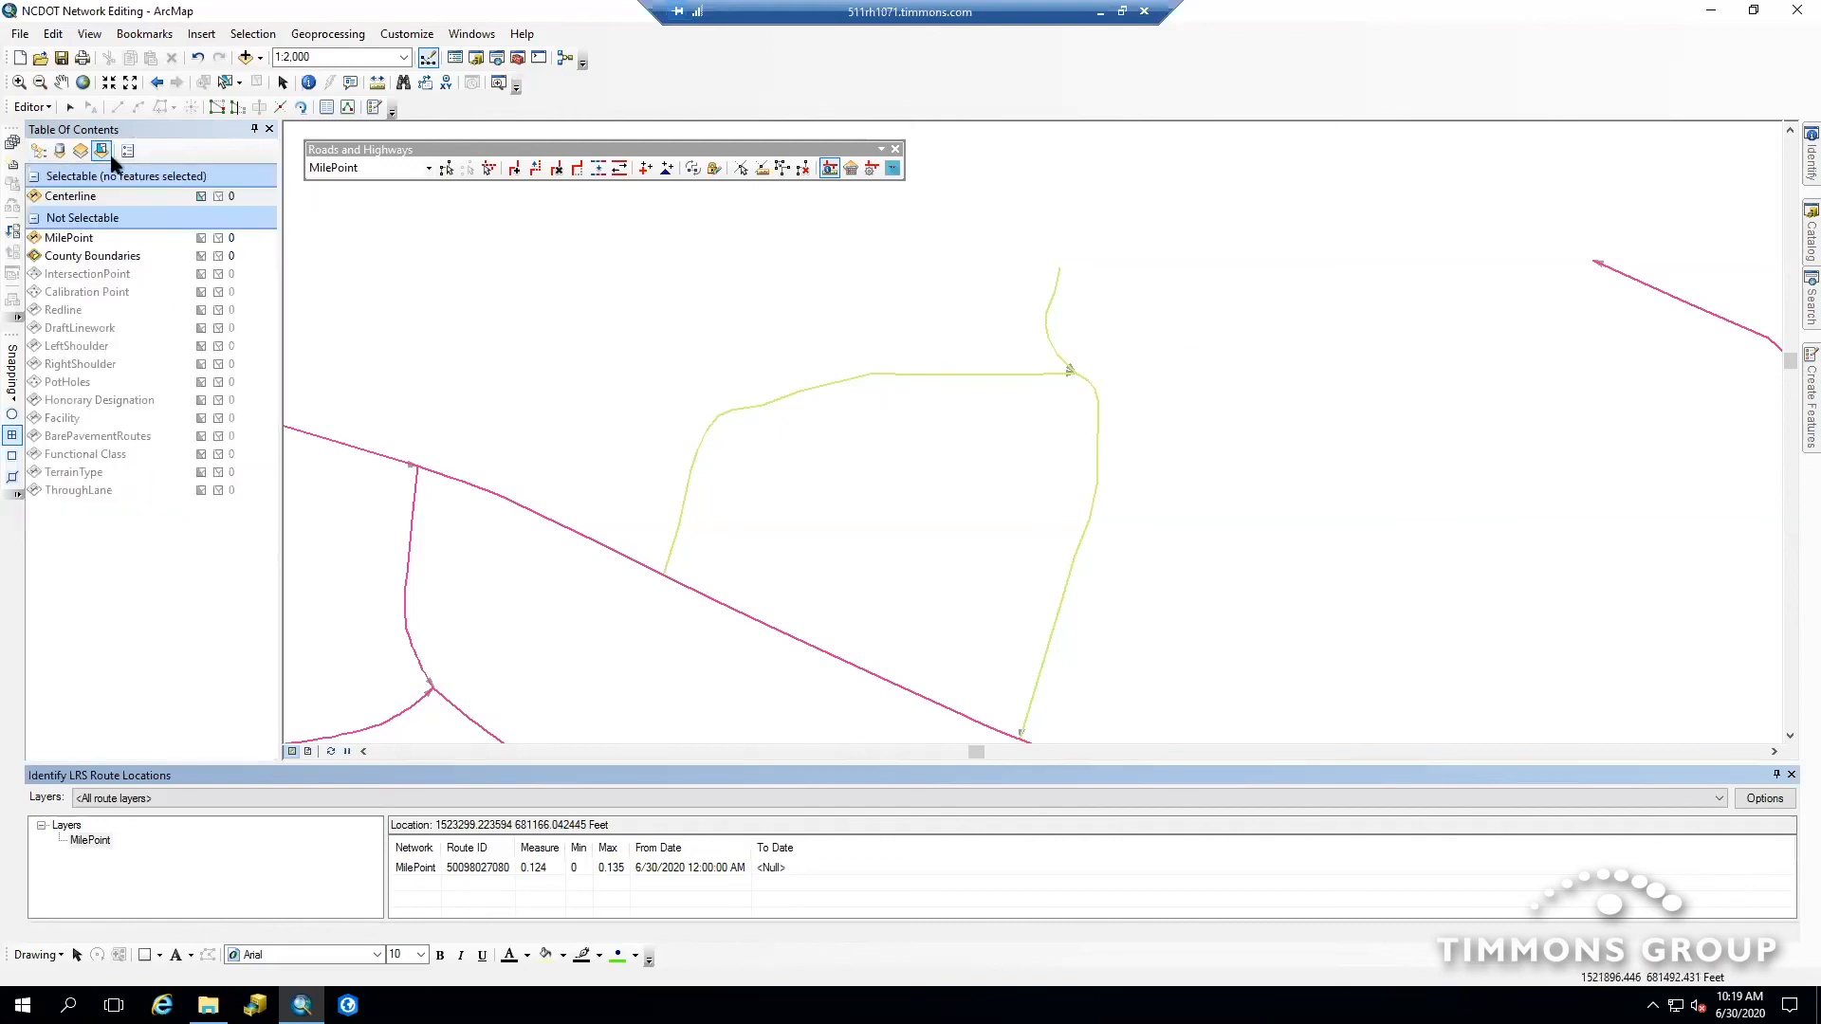
pyautogui.click(67, 108)
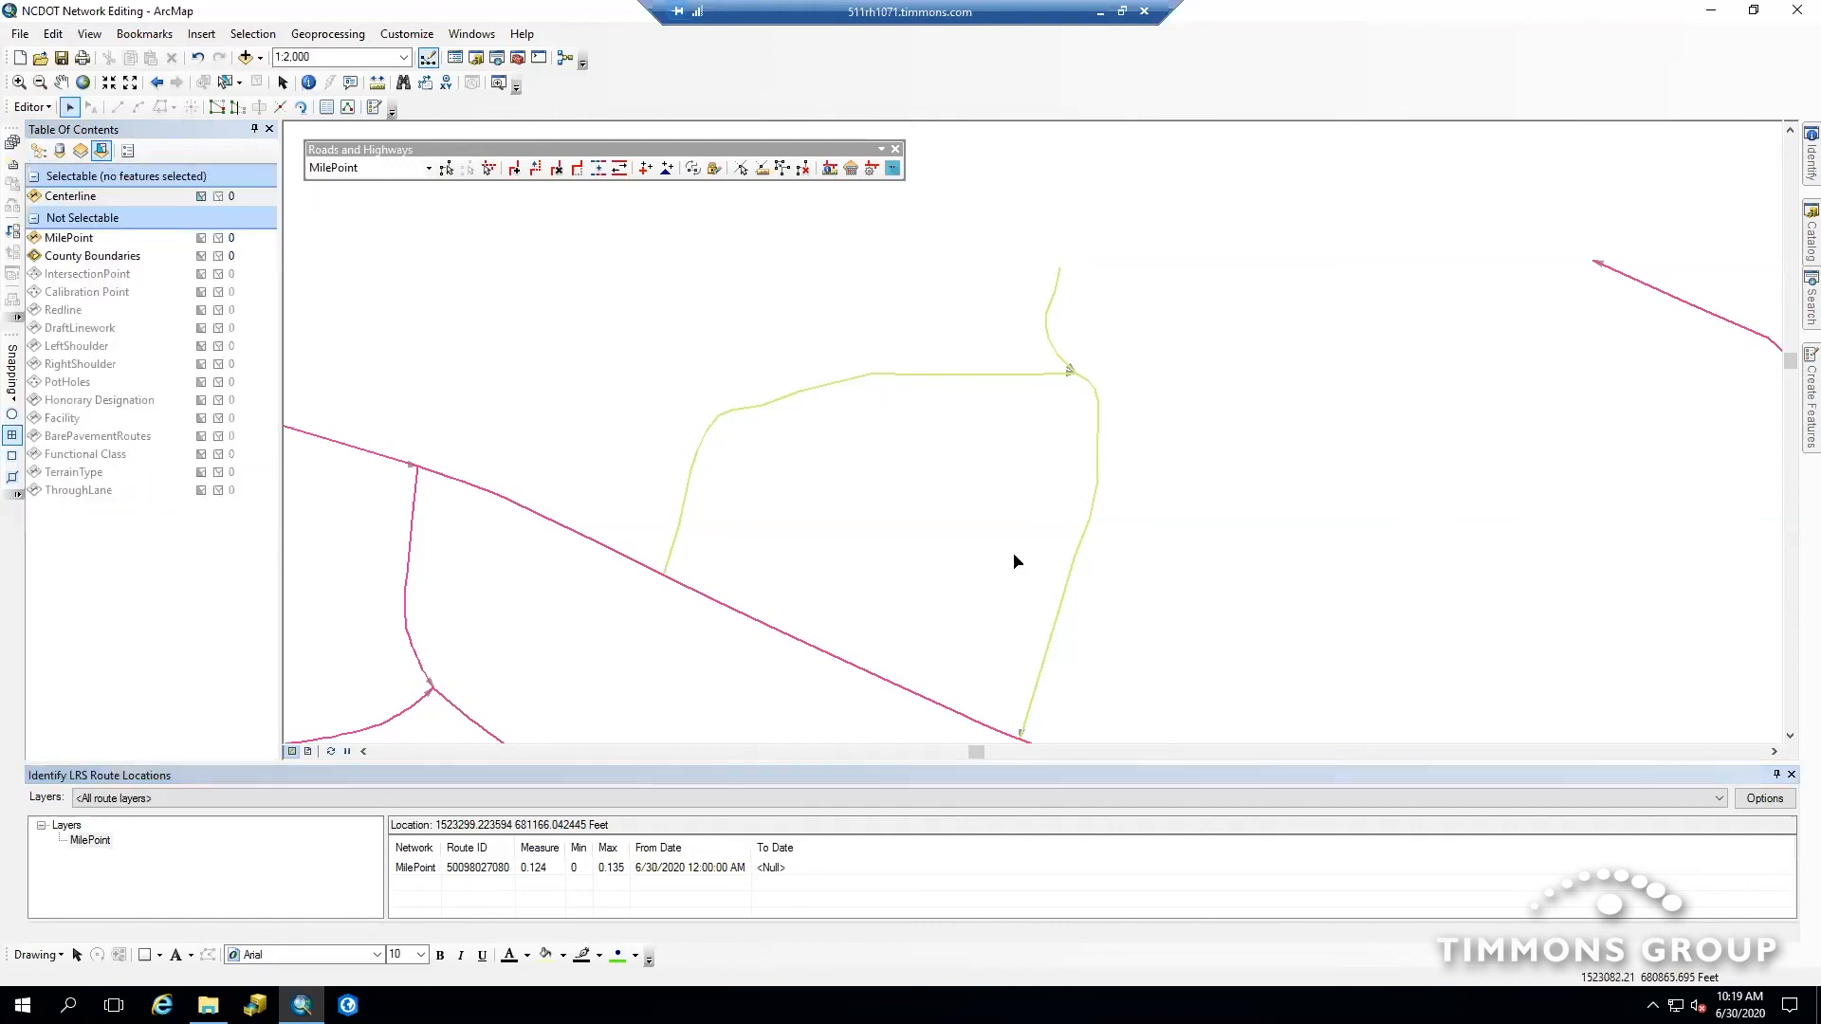
pyautogui.doubleClick(1072, 567)
pyautogui.rightClick(1074, 567)
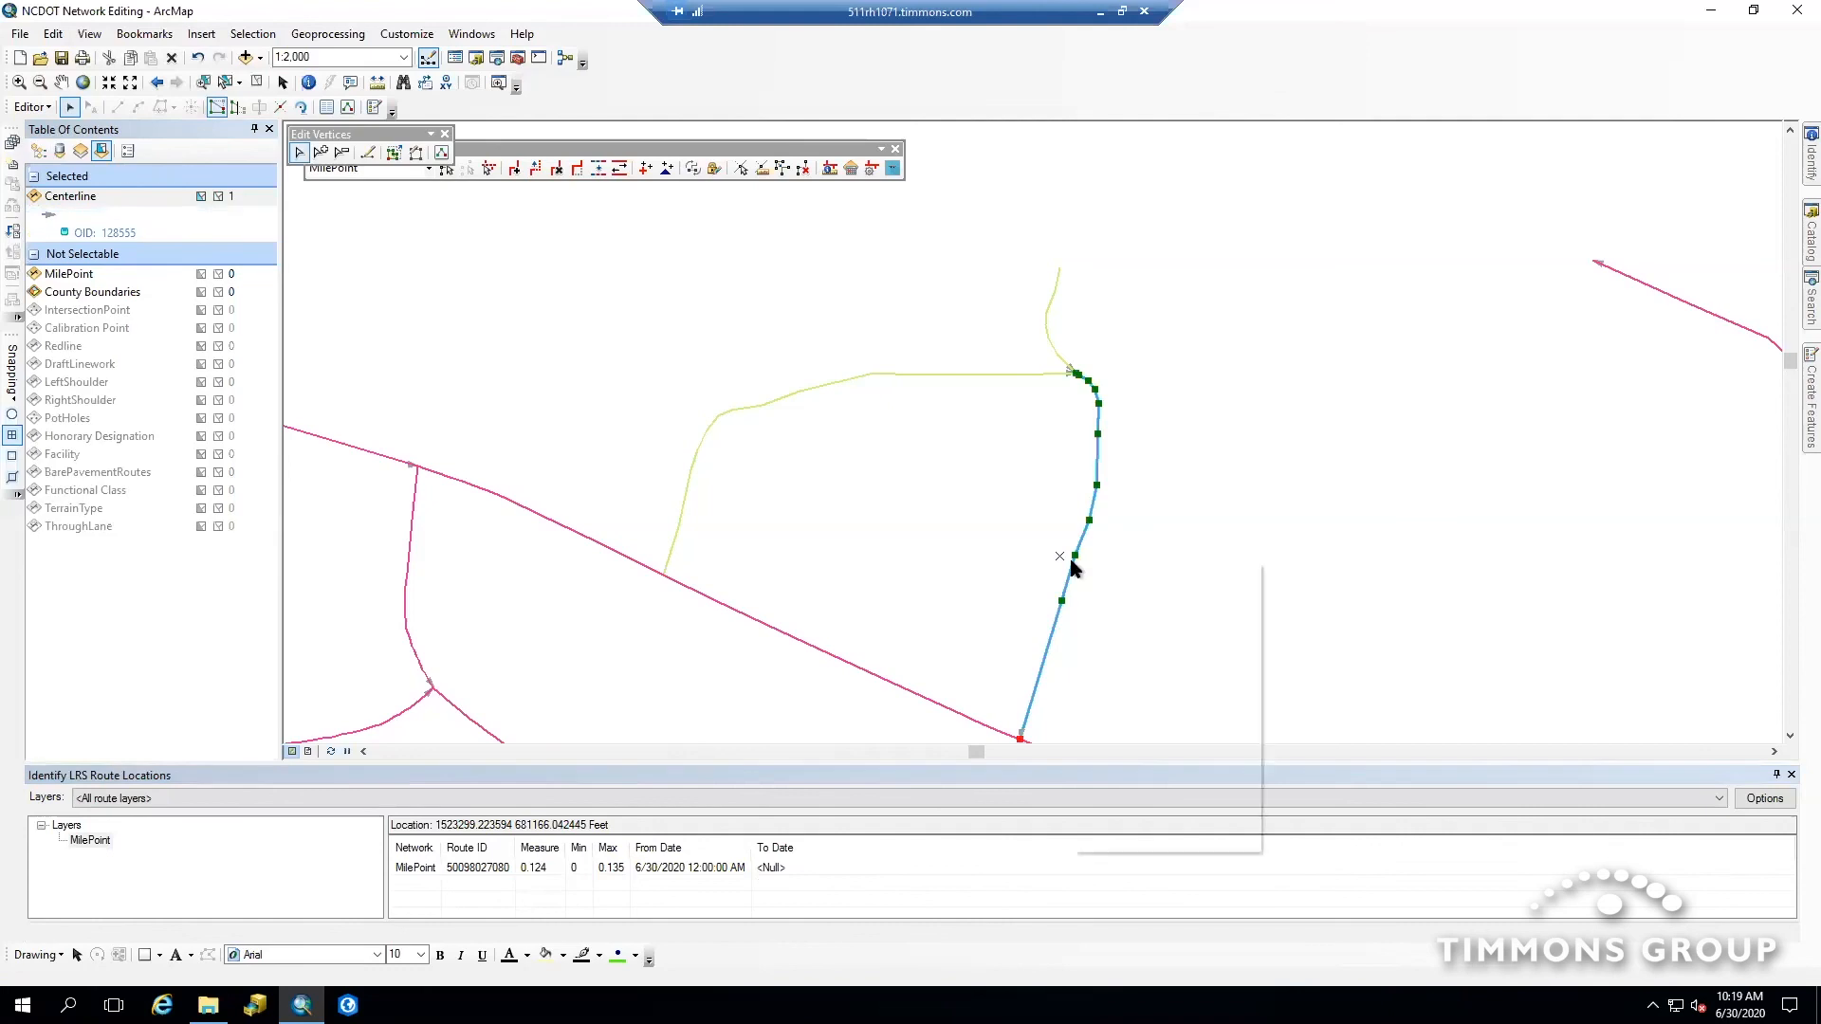
pyautogui.click(1130, 706)
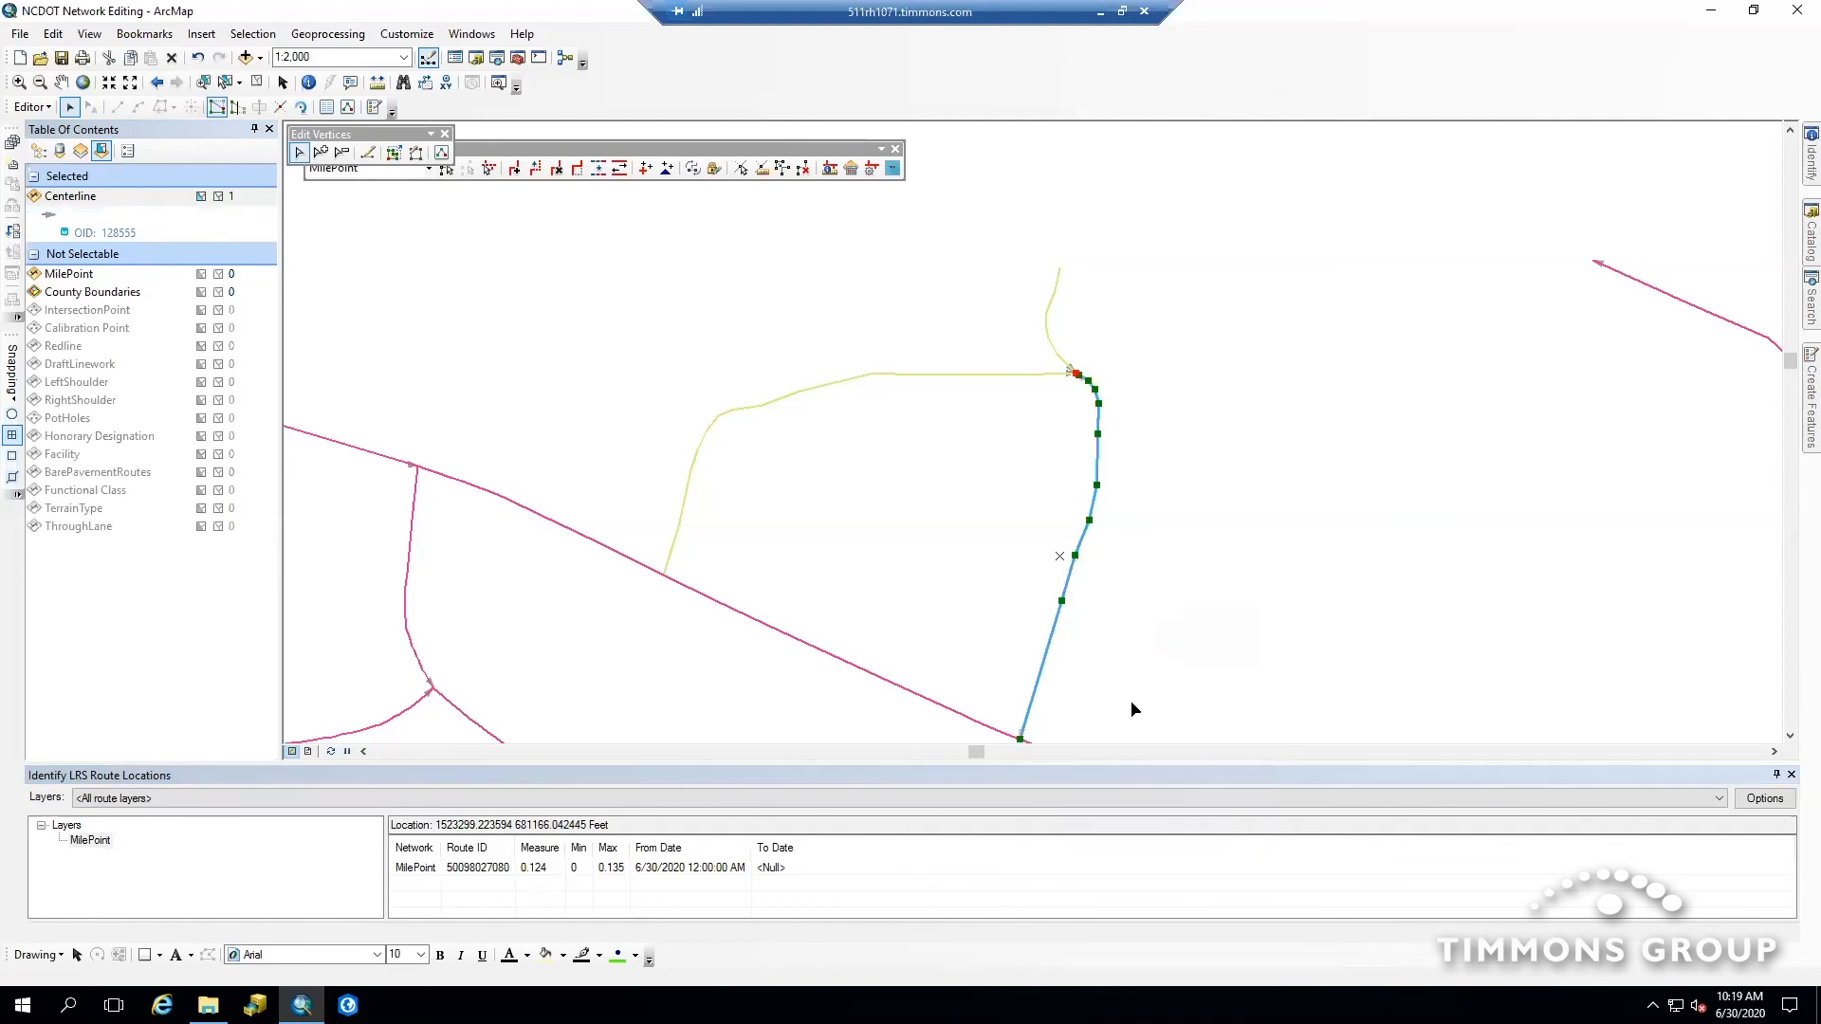
pyautogui.click(1153, 514)
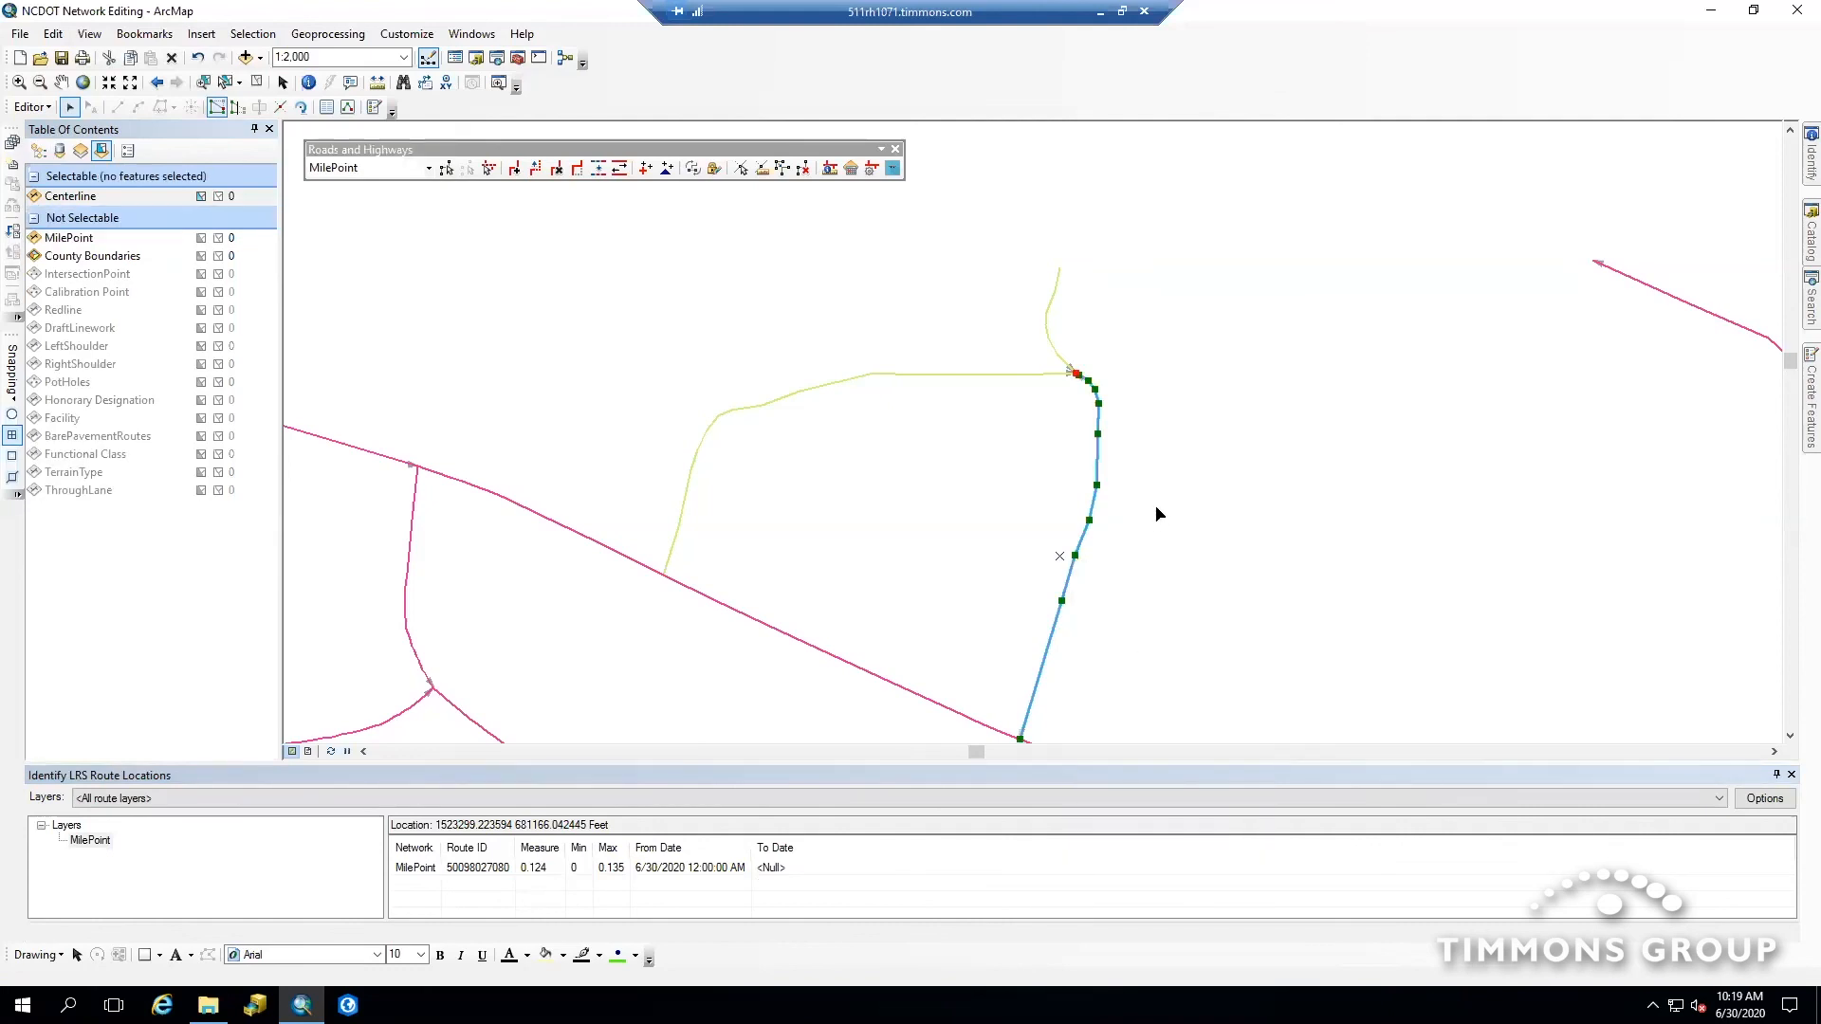
pyautogui.moveTo(1131, 631); pyautogui.dragTo(1118, 574)
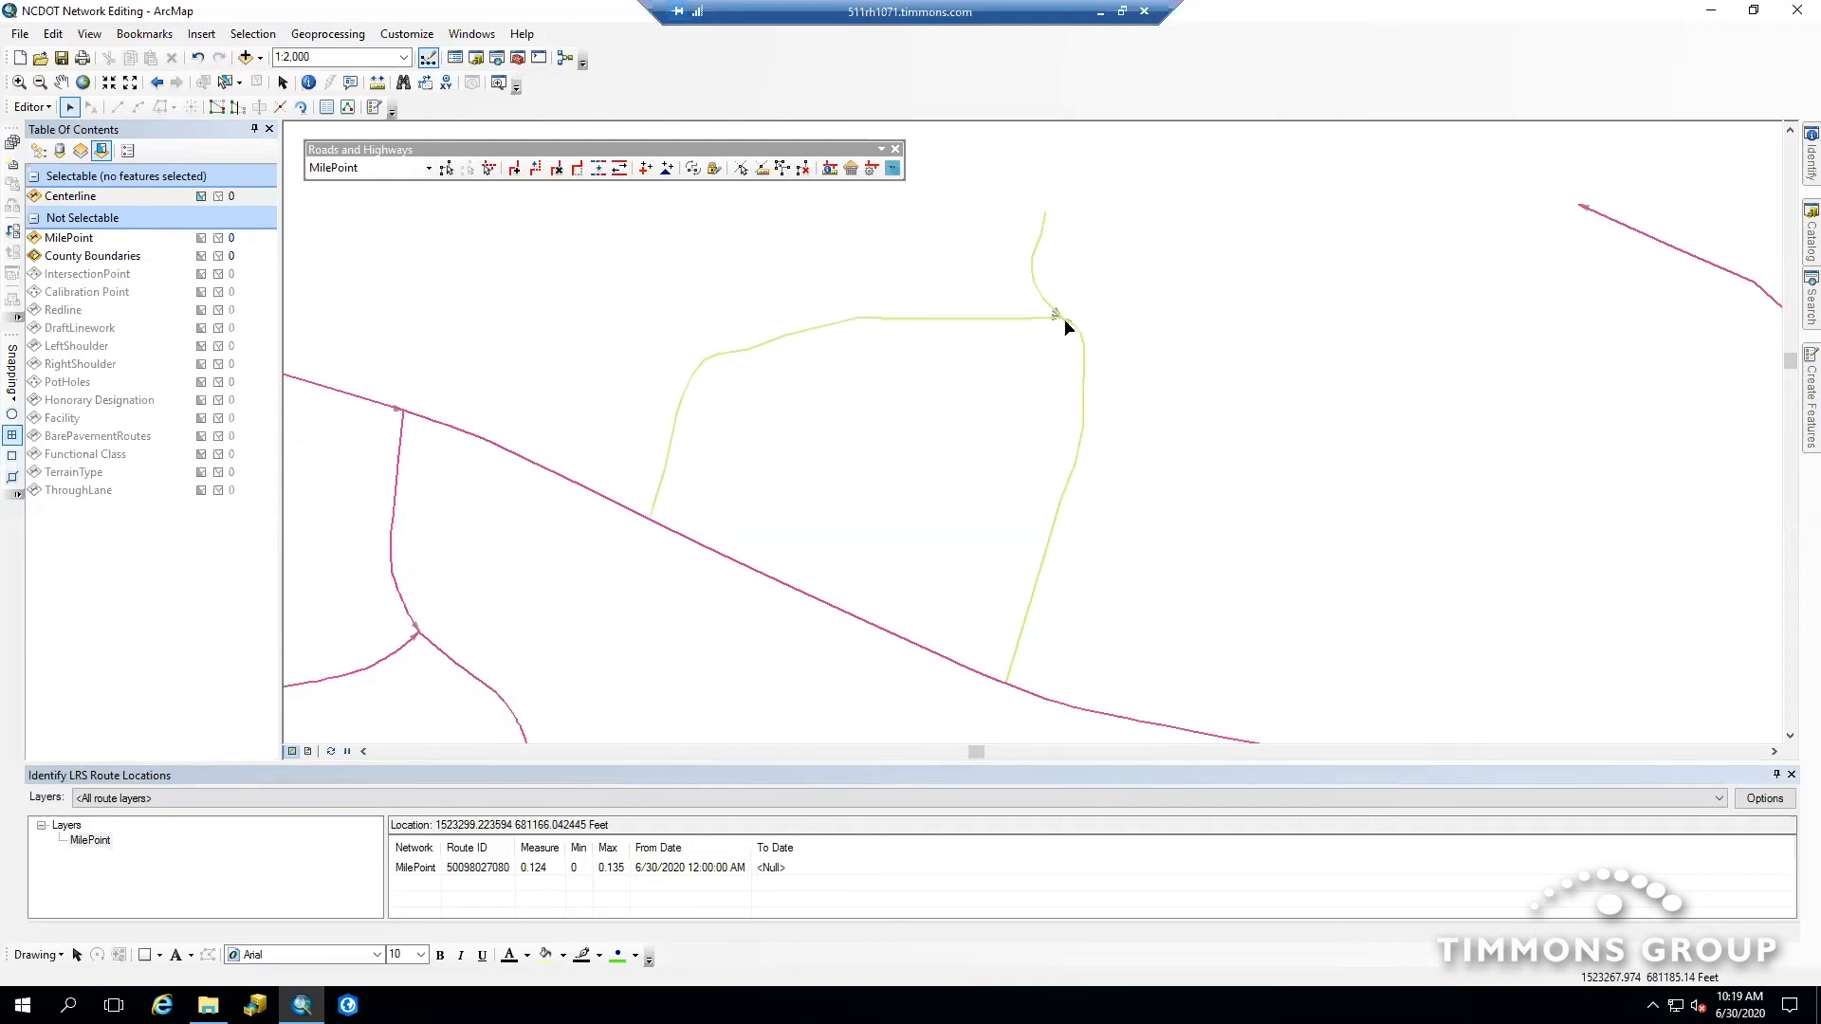